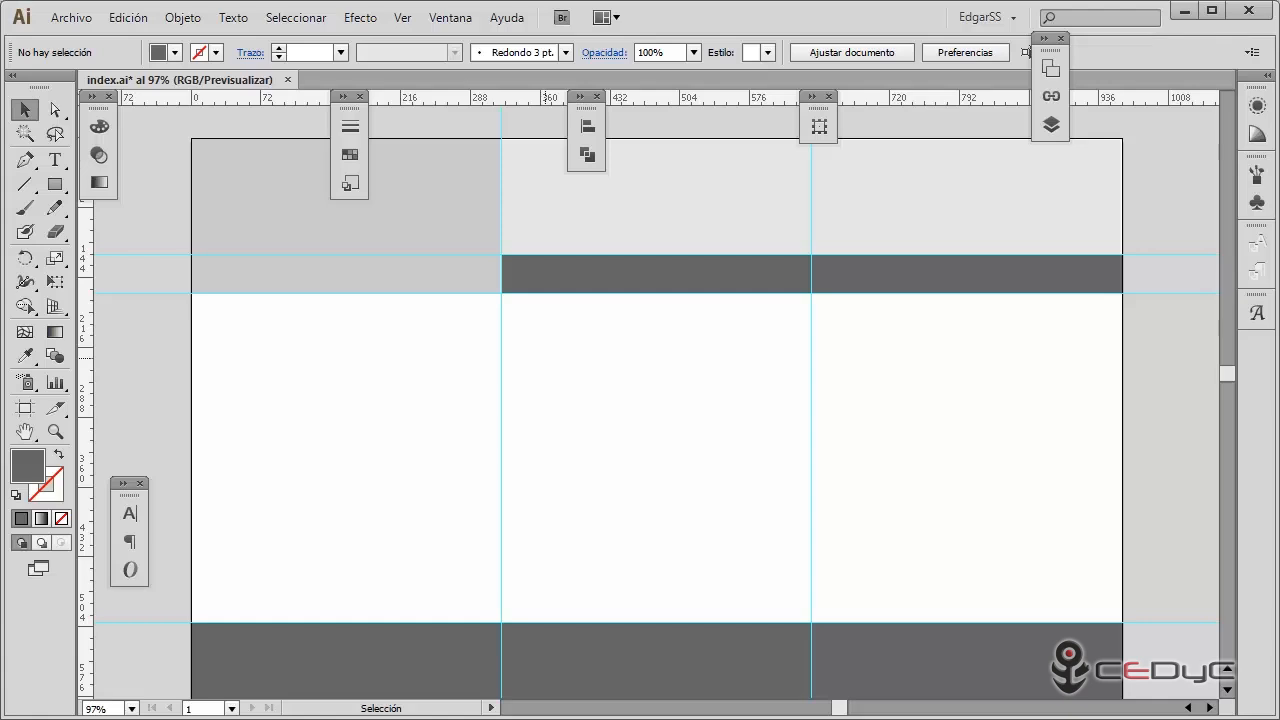
Step: Make the Texto layer active and add the text "LOGOTIPO" in the grey logo block of the header
scroll(786, 349, "up", 2)
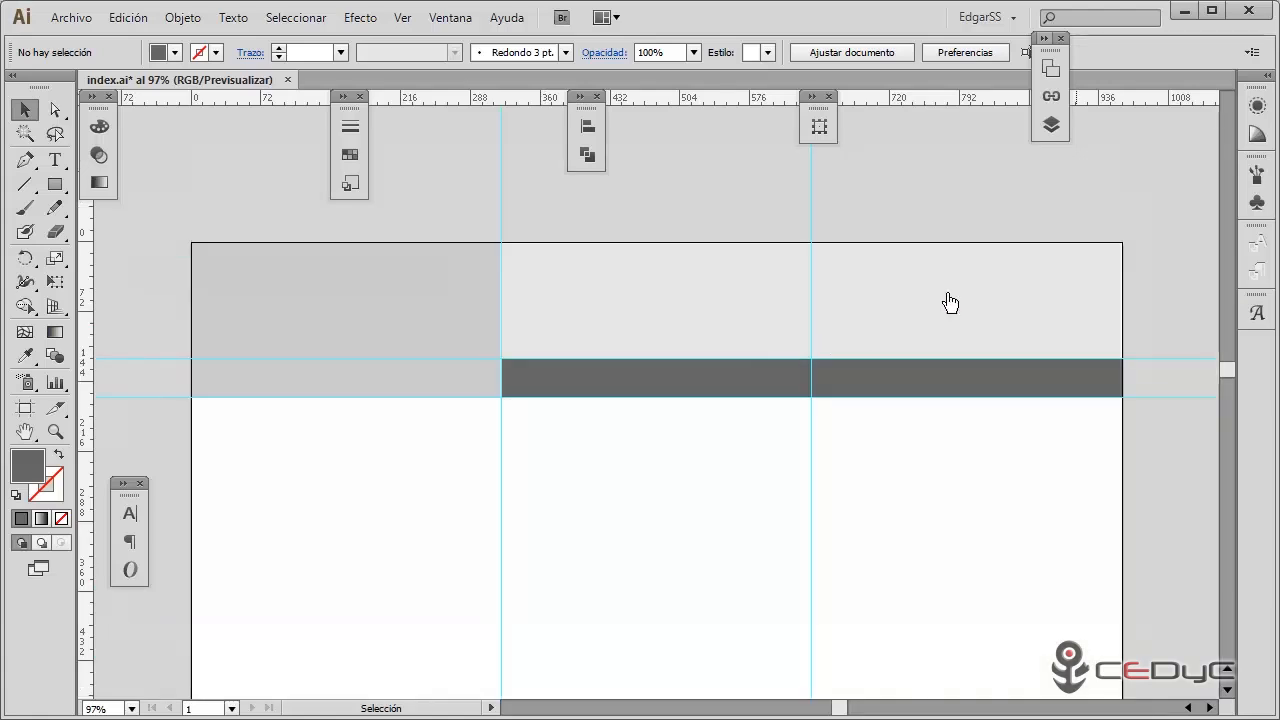
left_click(1043, 39)
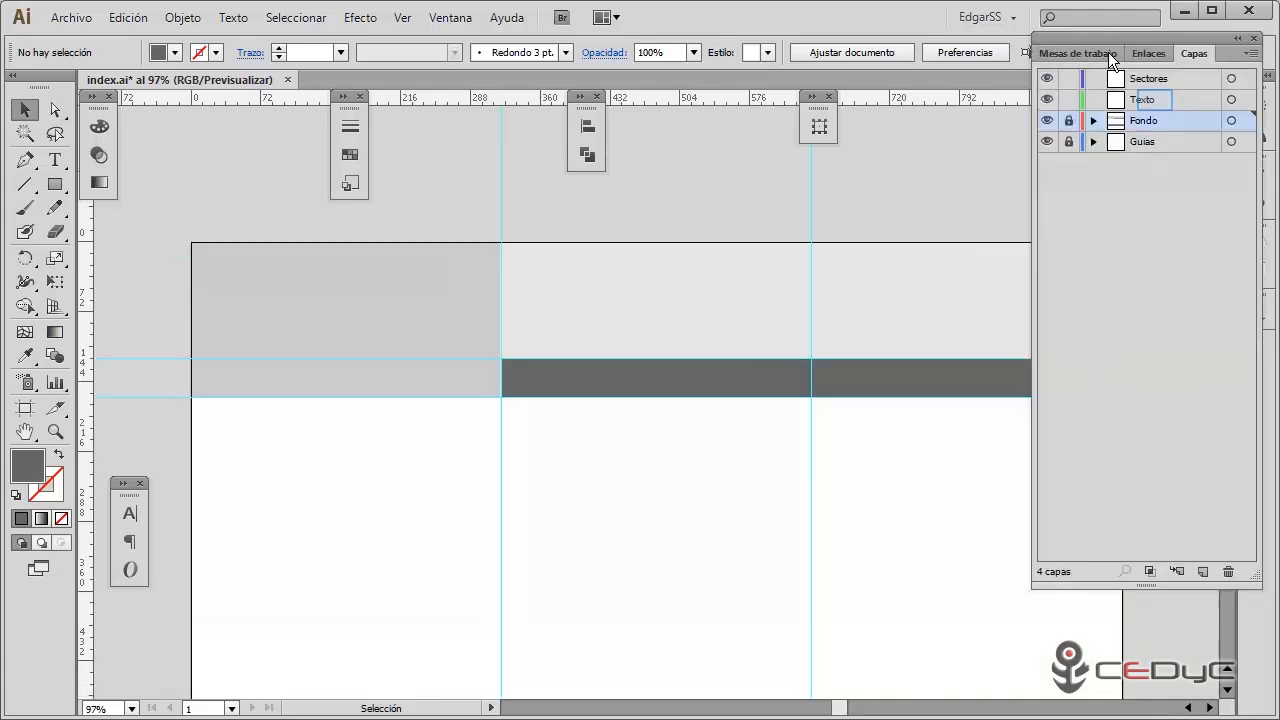
left_click(1155, 100)
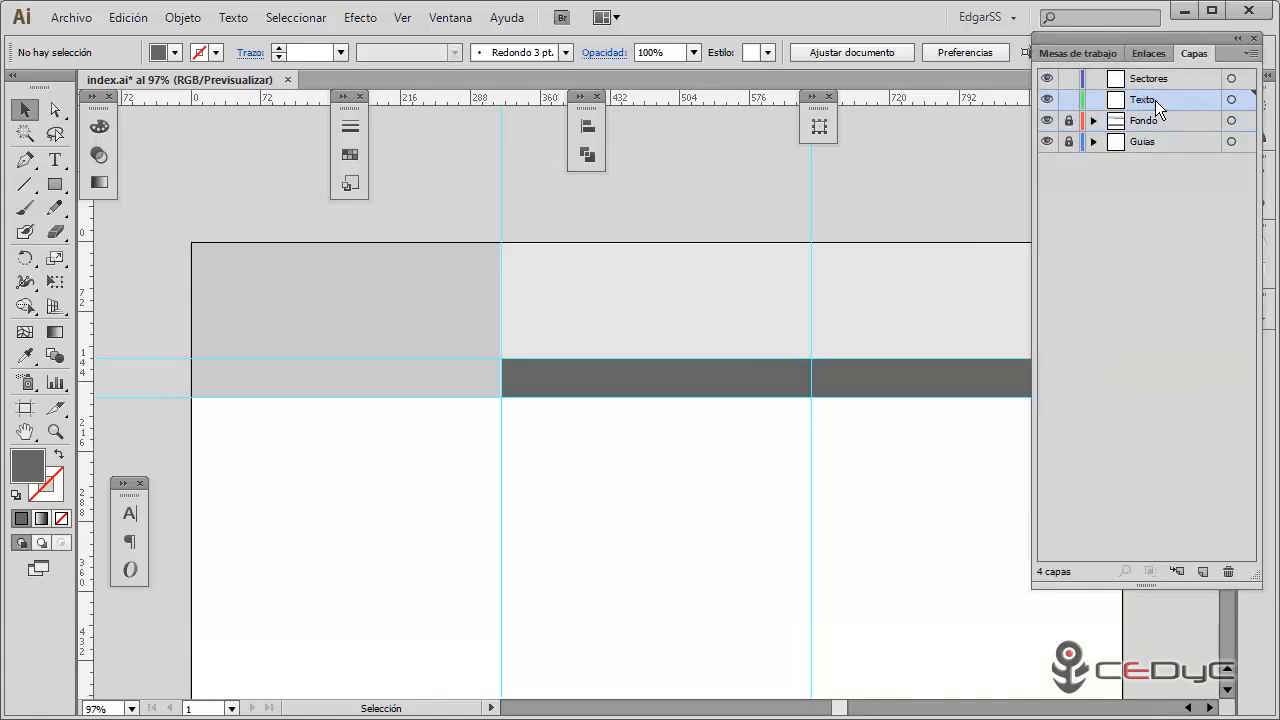
left_click(55, 160)
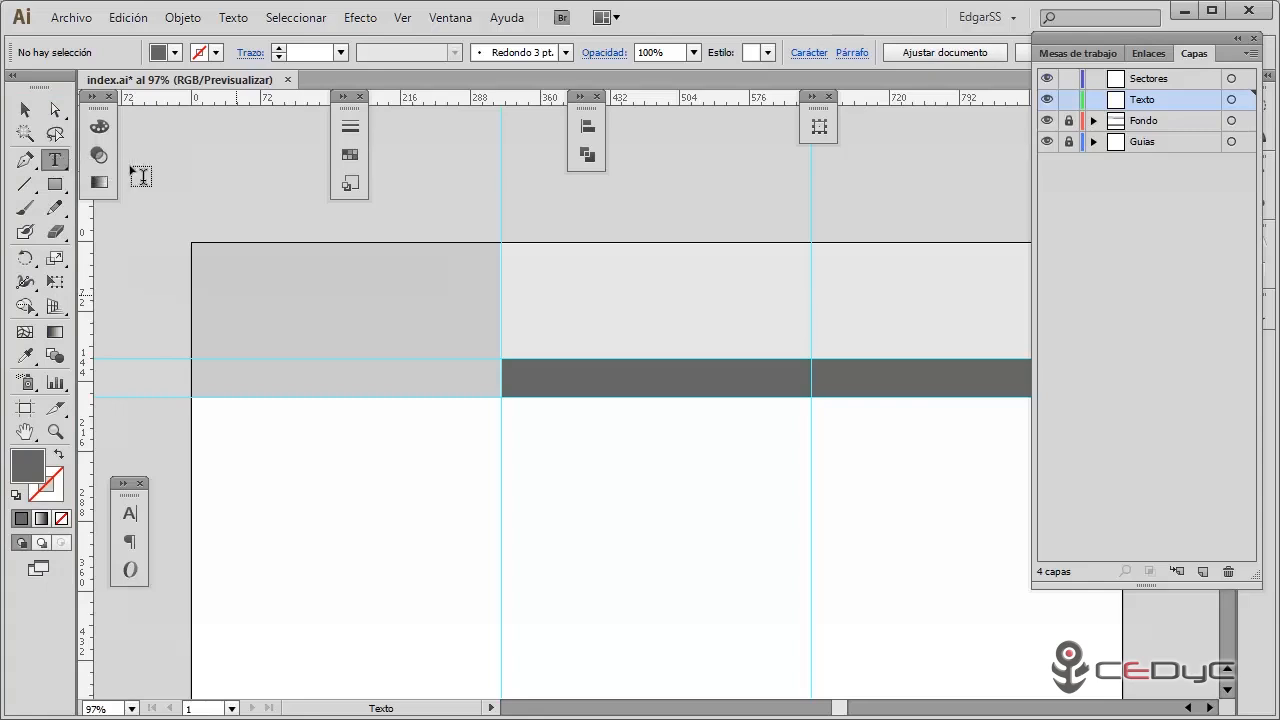
left_click(247, 305)
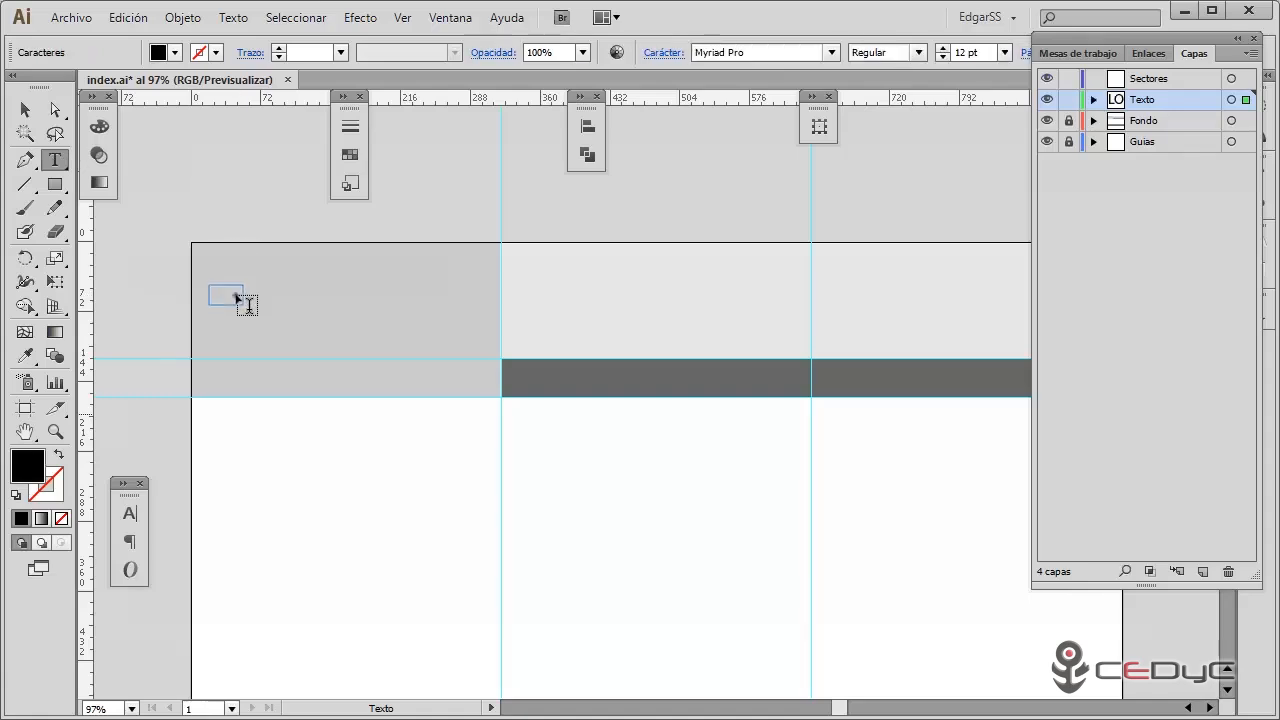
key("Escape")
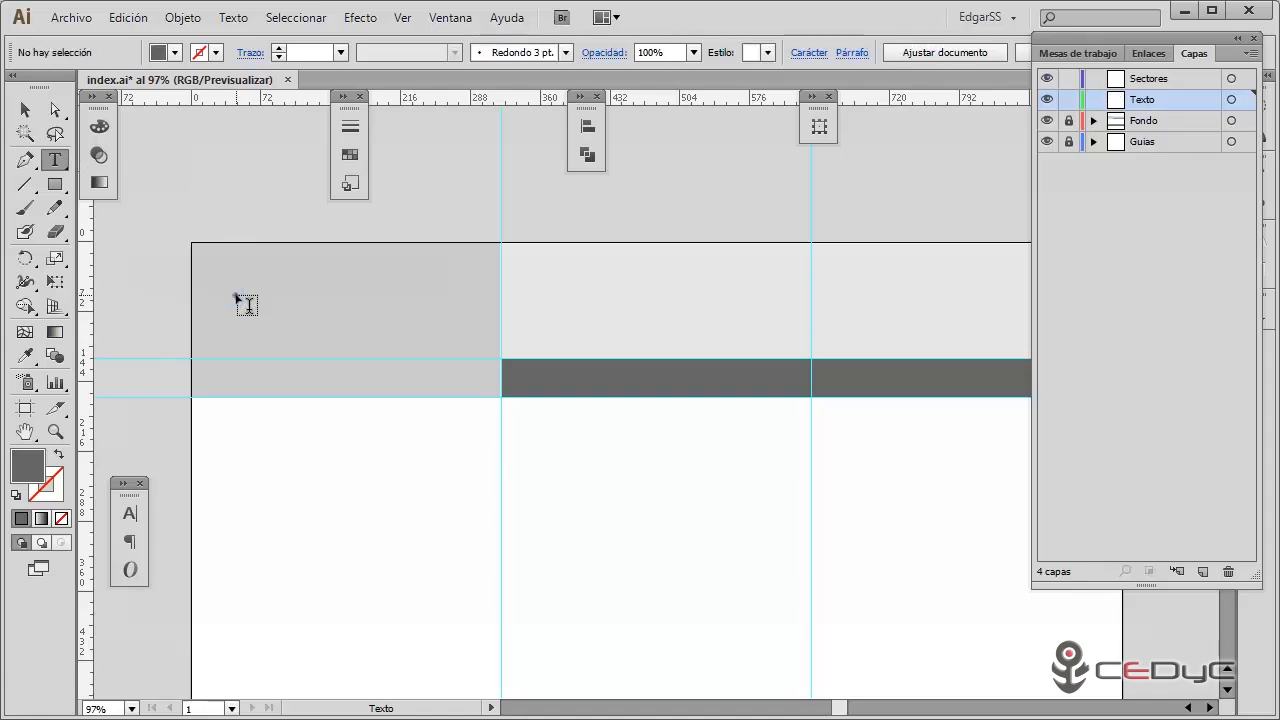
left_click(247, 305)
type("LOGOTIPO")
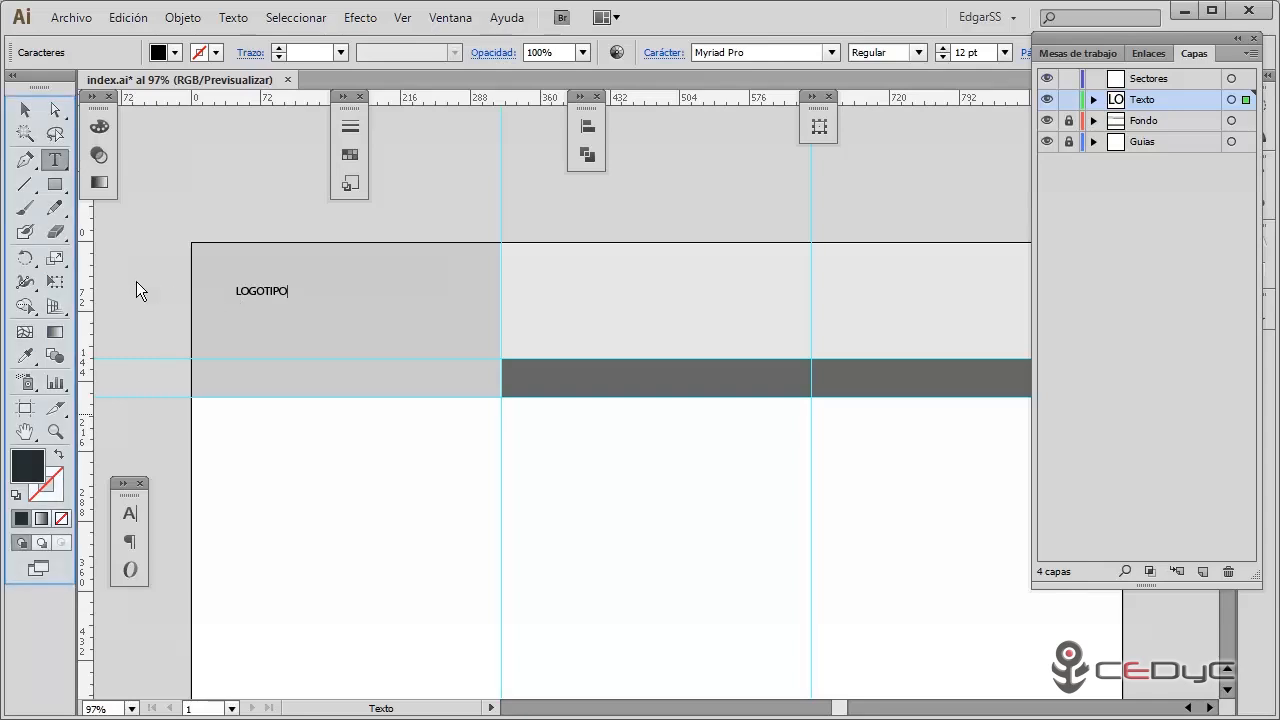
Step: Enlarge the "LOGOTIPO" text to about 51 pt and centre it in the grey logo block
left_click(25, 109)
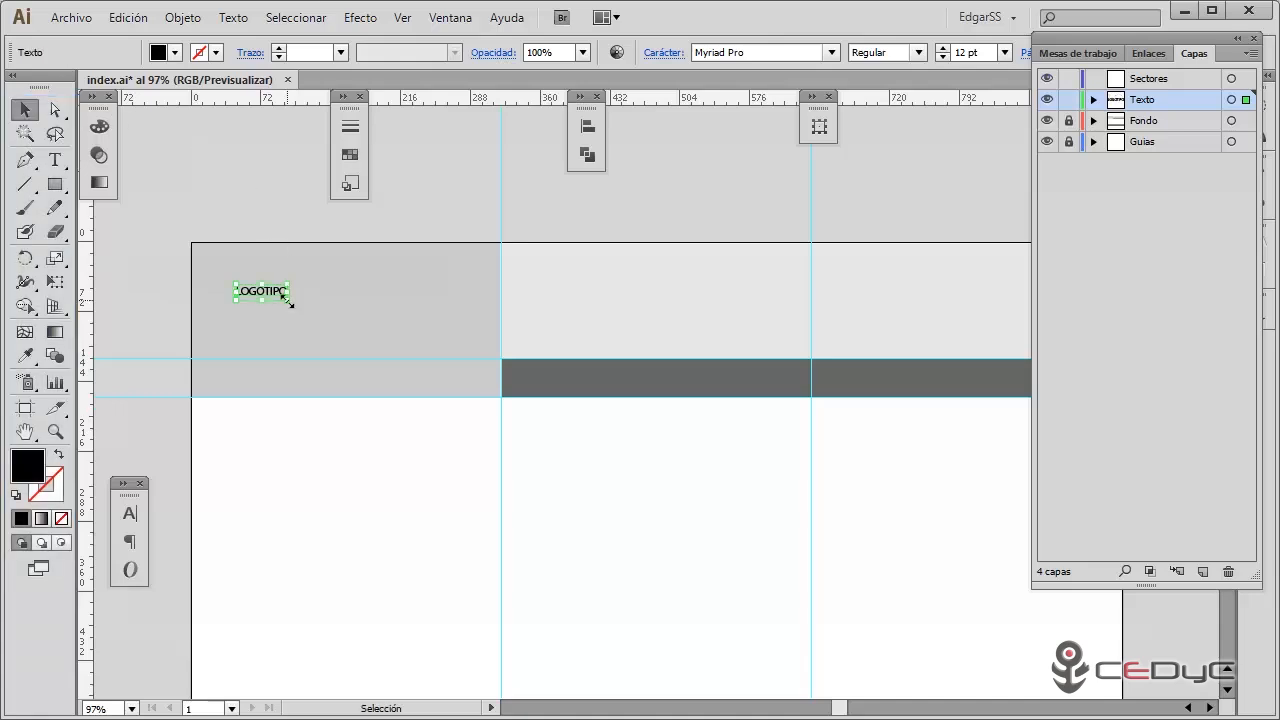
left_click_drag(285, 297, 454, 391)
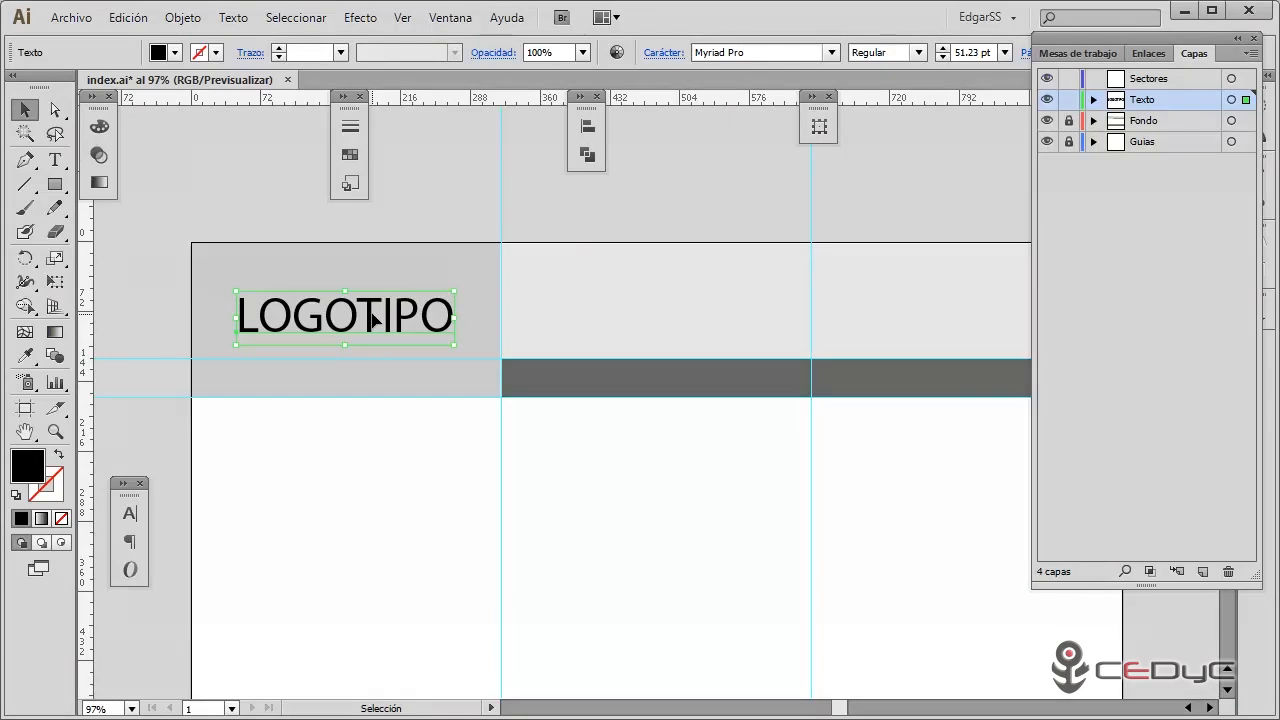
left_click_drag(372, 319, 364, 324)
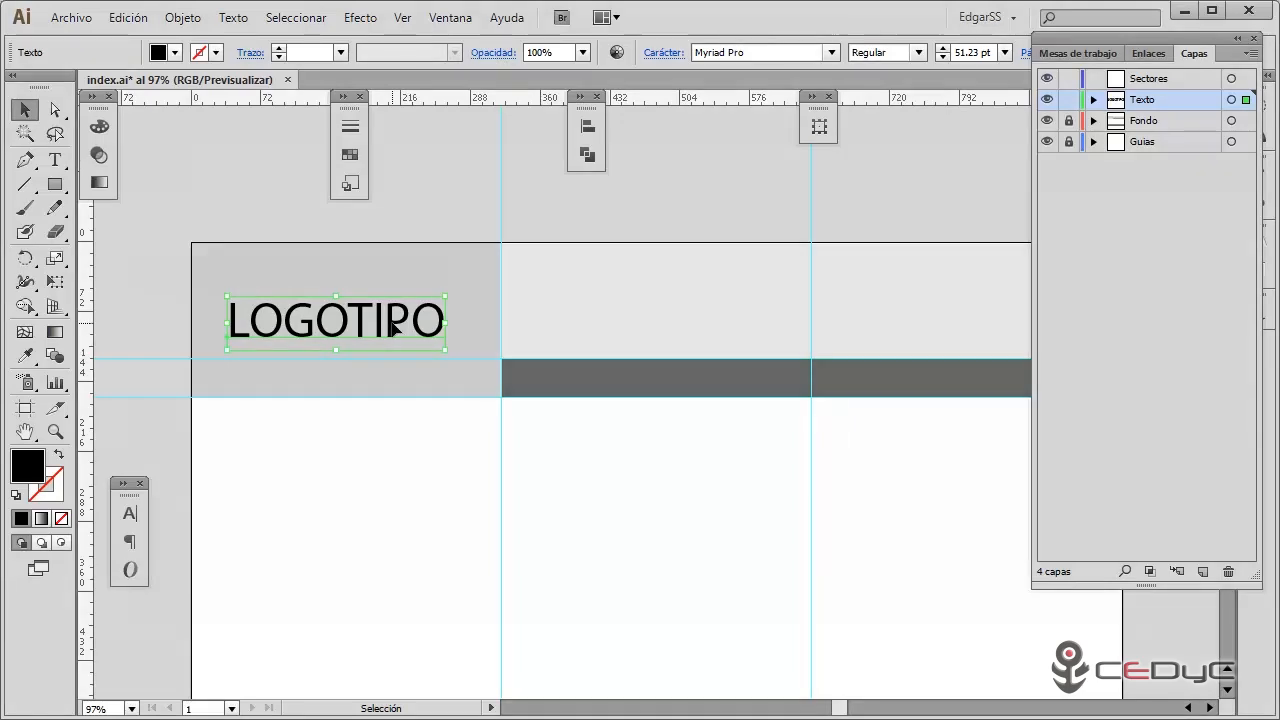
Step: Duplicate the "LOGOTIPO" text into the light grey header area and change the copy to "BANNERS"
left_click_drag(428, 320, 862, 311)
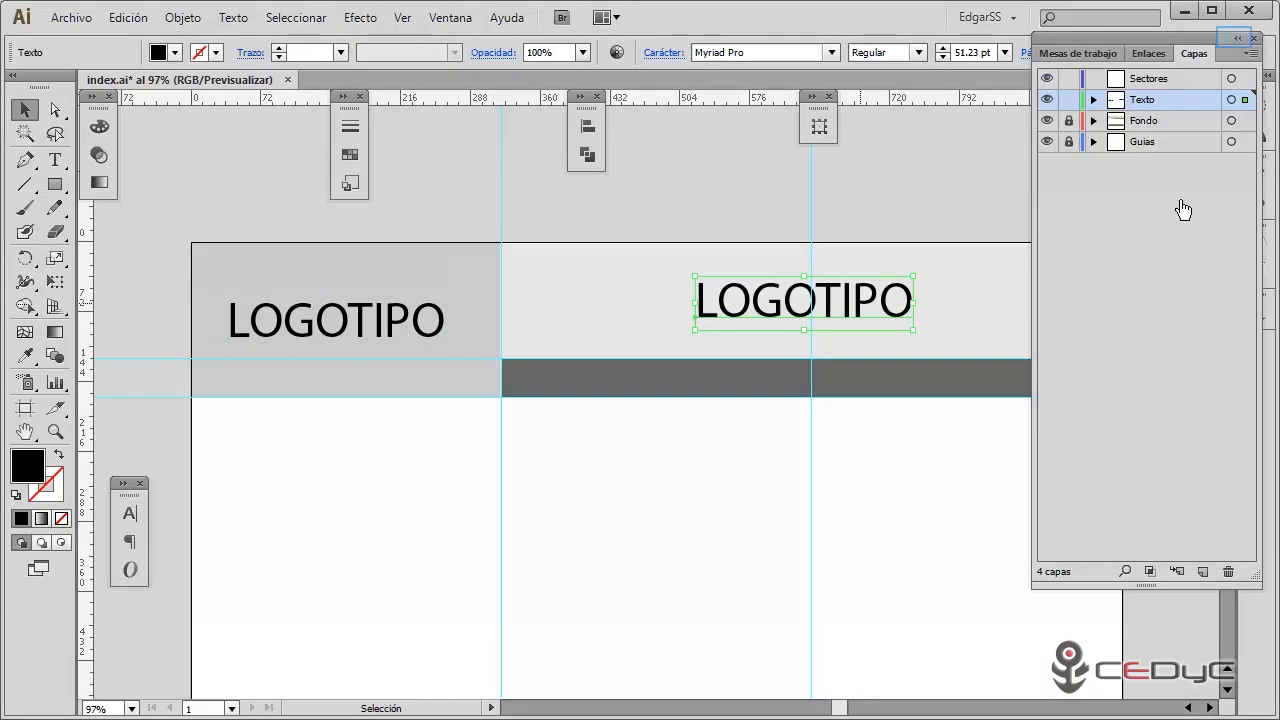
left_click(1237, 44)
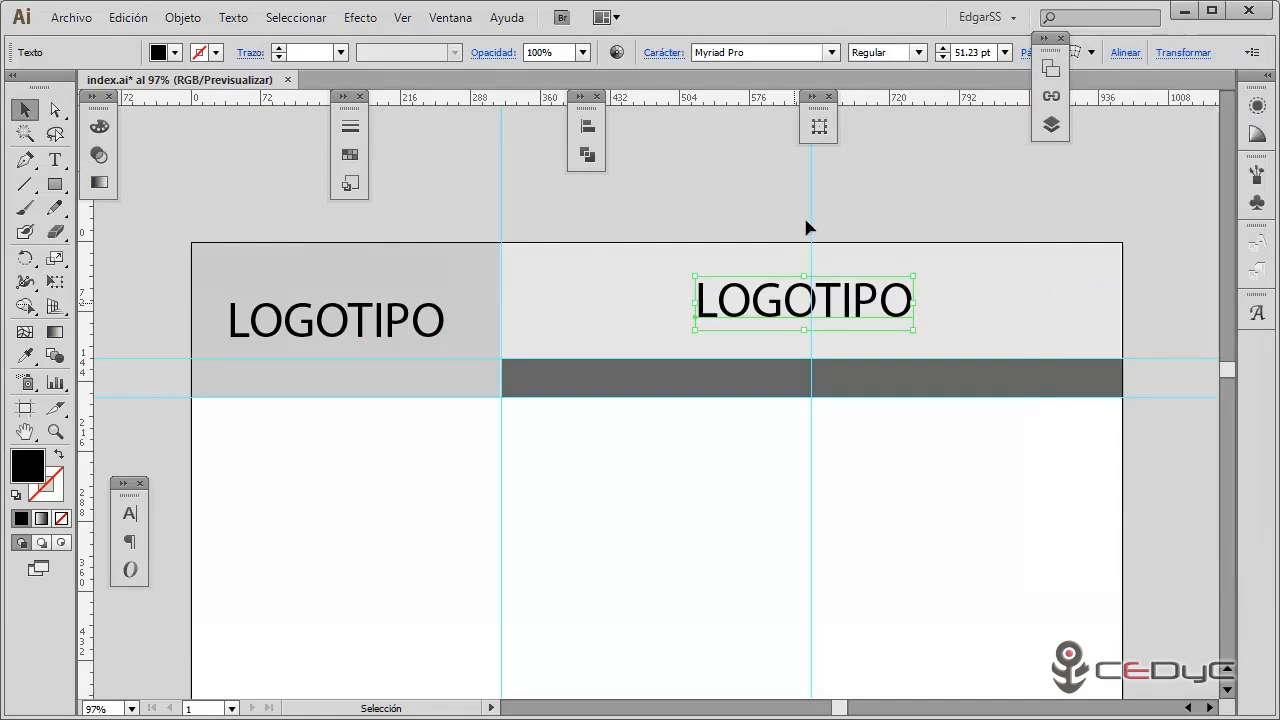
double_click(793, 300)
double_click(793, 300)
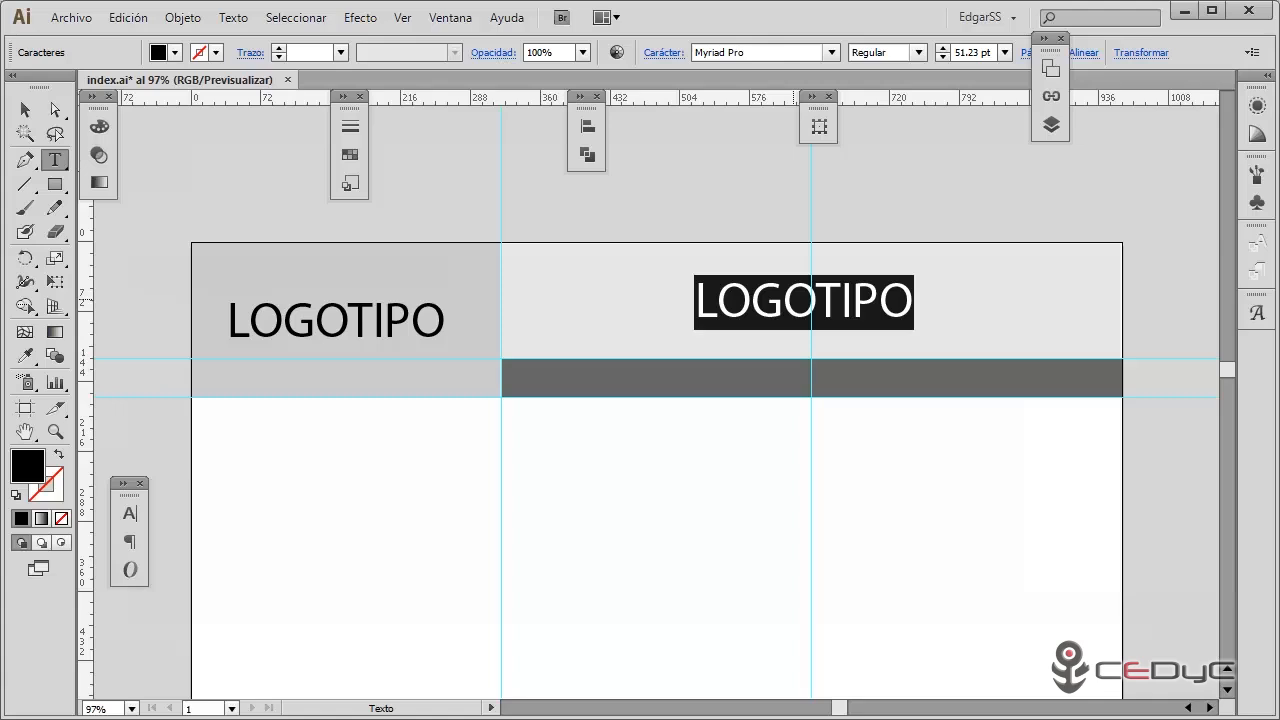
key("BackSpace")
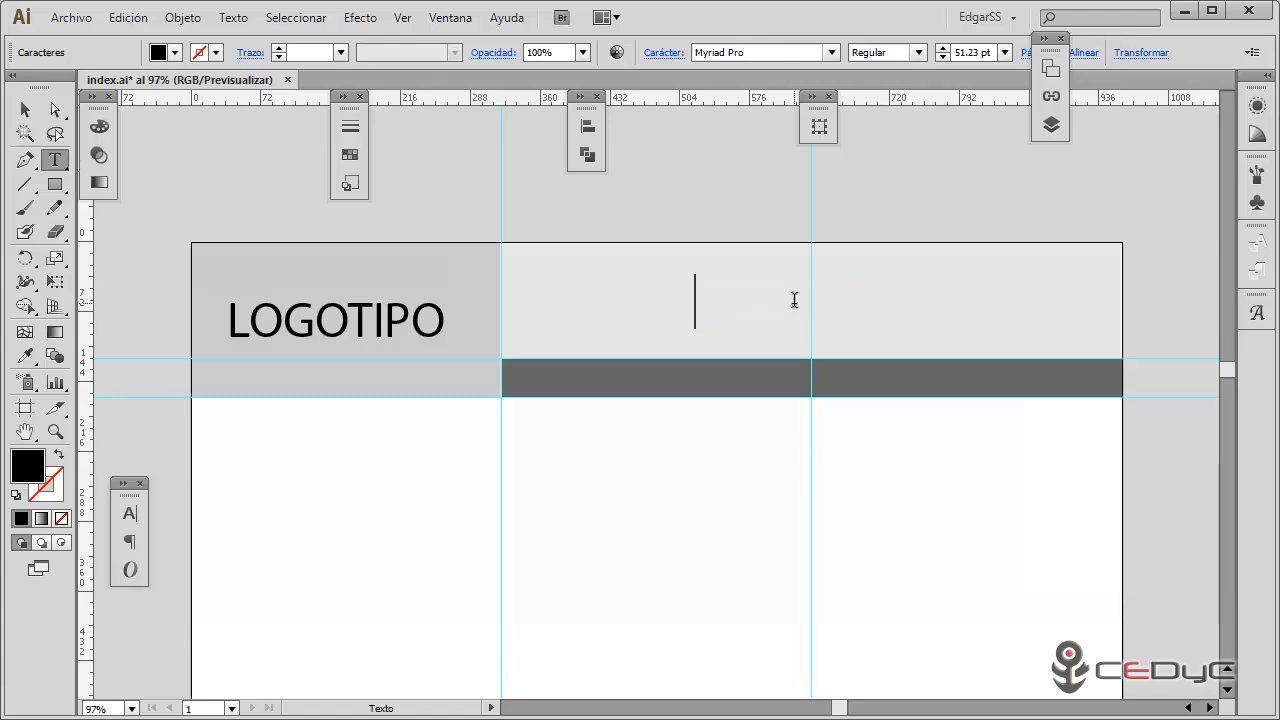
type("BANNERS")
left_click(794, 300, "ctrl")
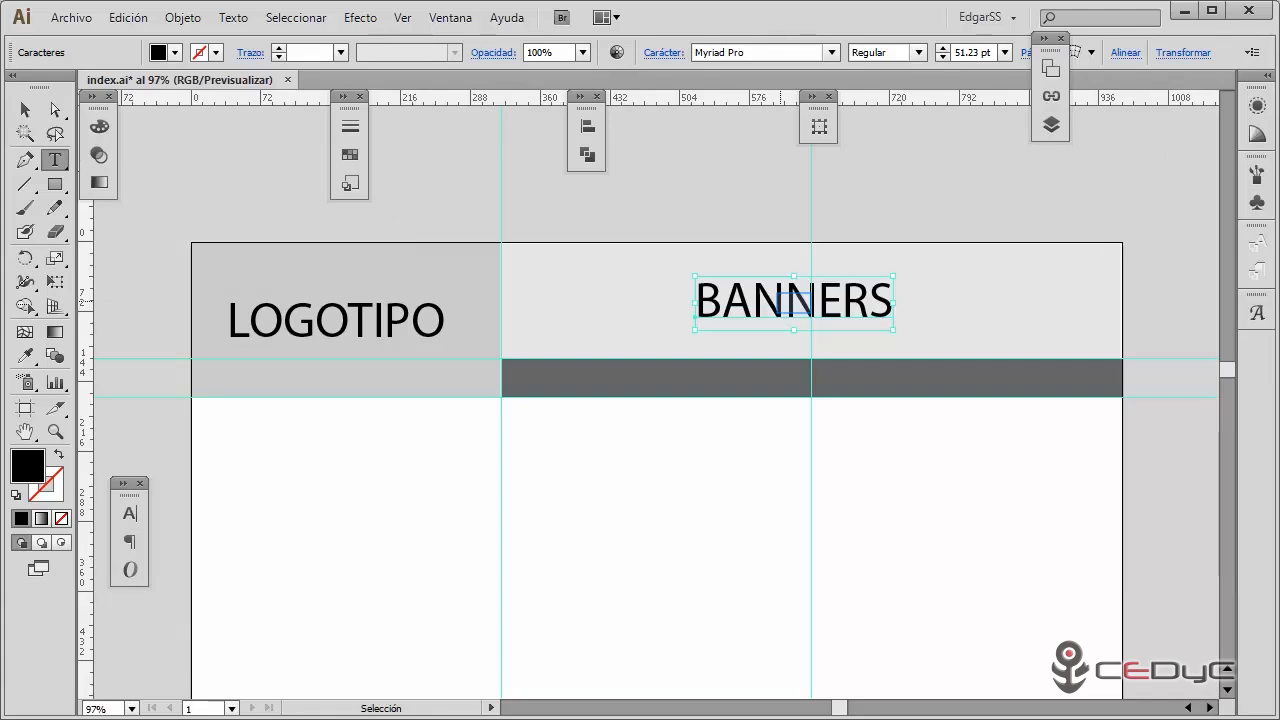
key("Escape")
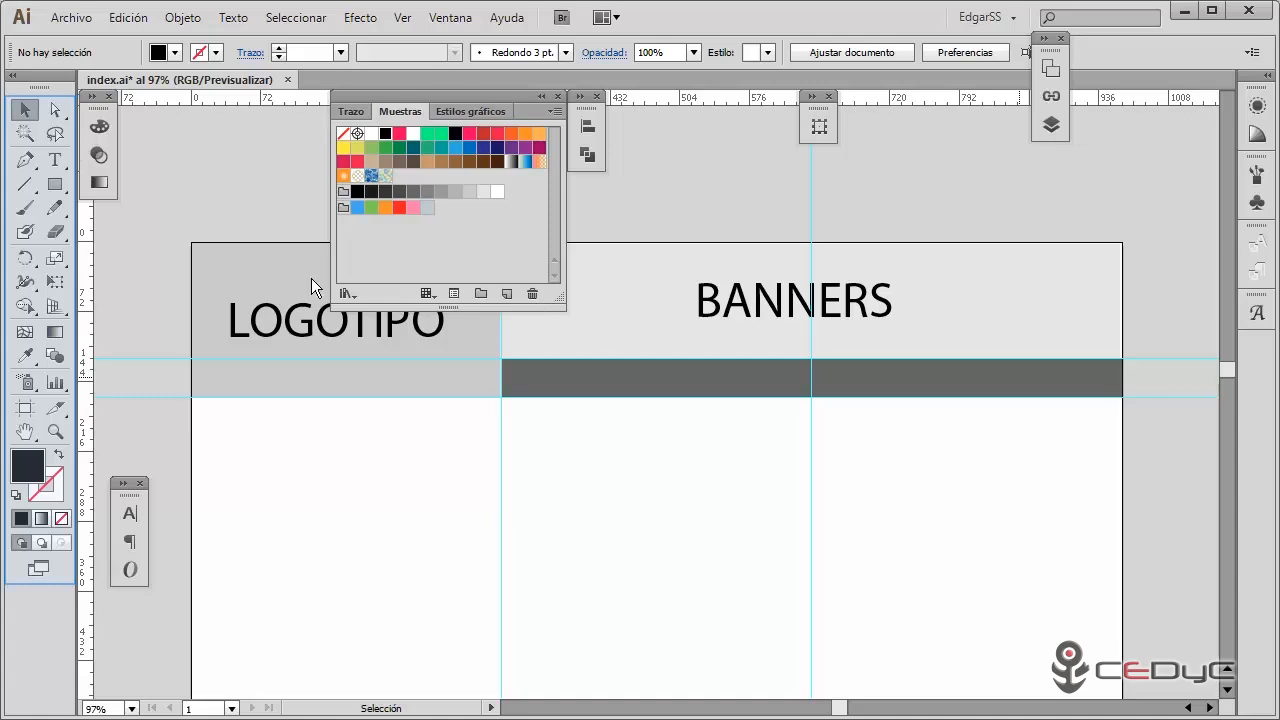
Step: Add the text "OPCIÓN 1" just below the dark menu bar
left_click(63, 163)
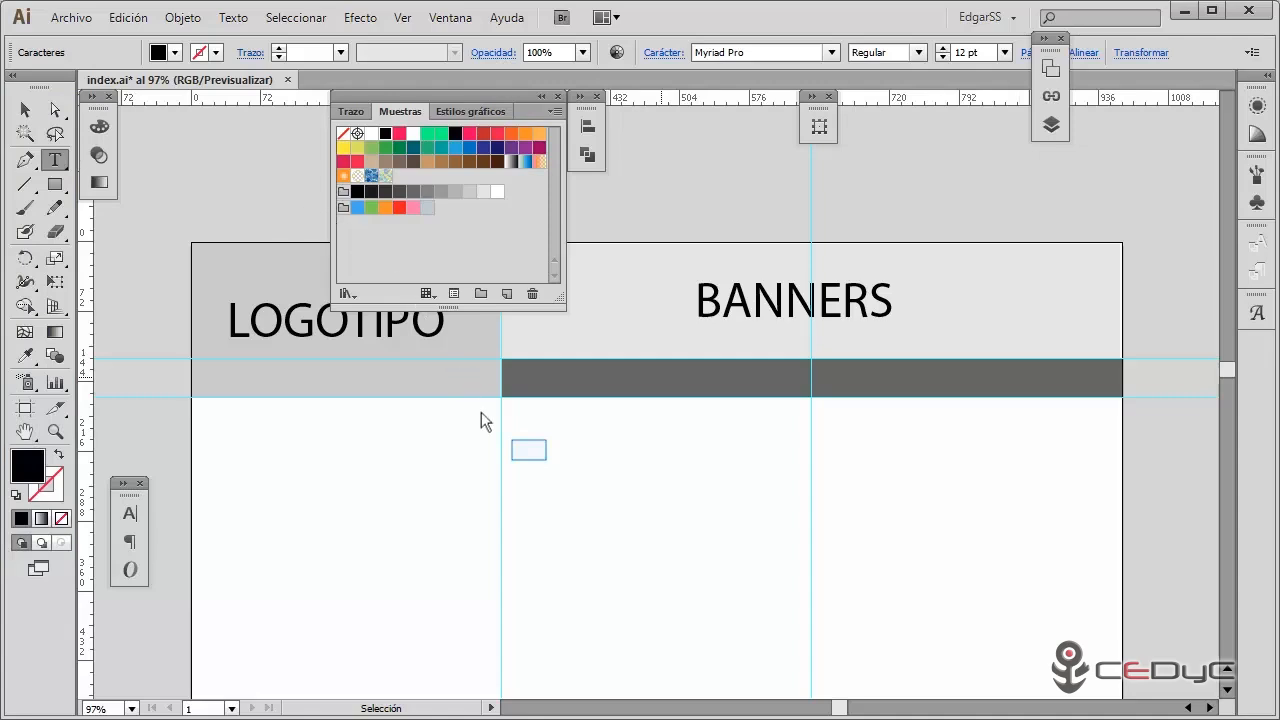
left_click(507, 455)
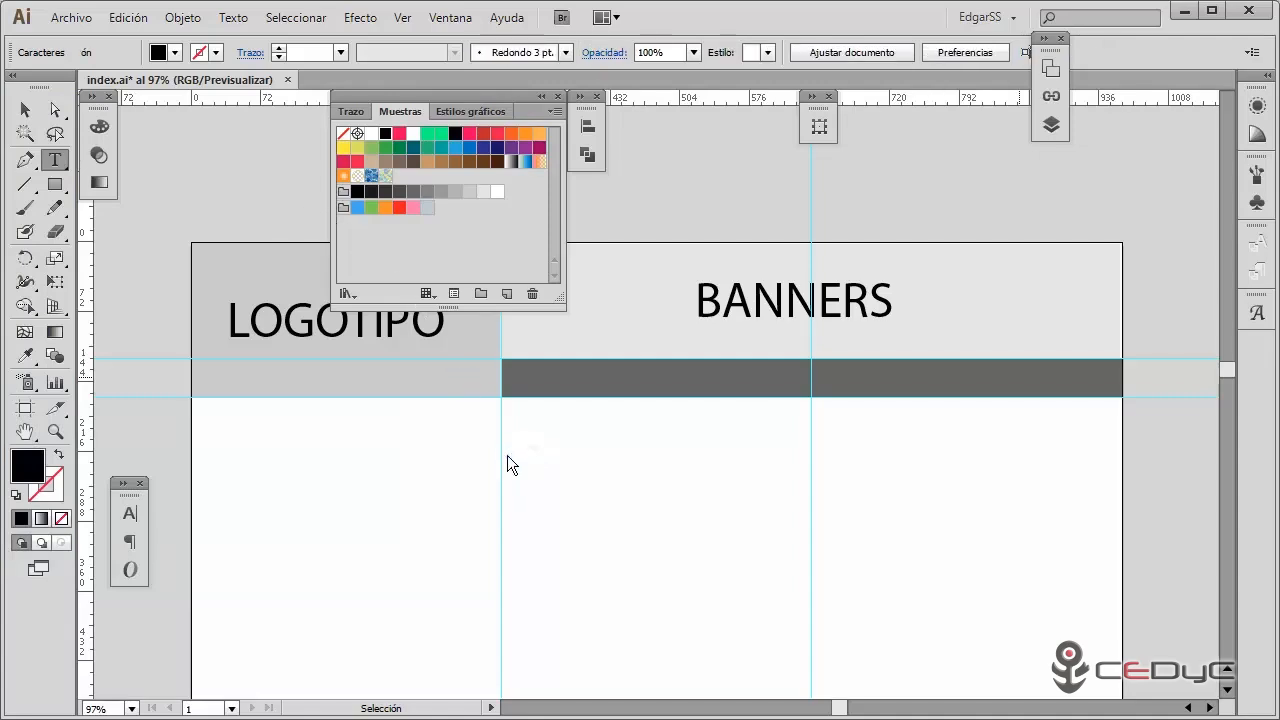
type("OPCIÓN 1")
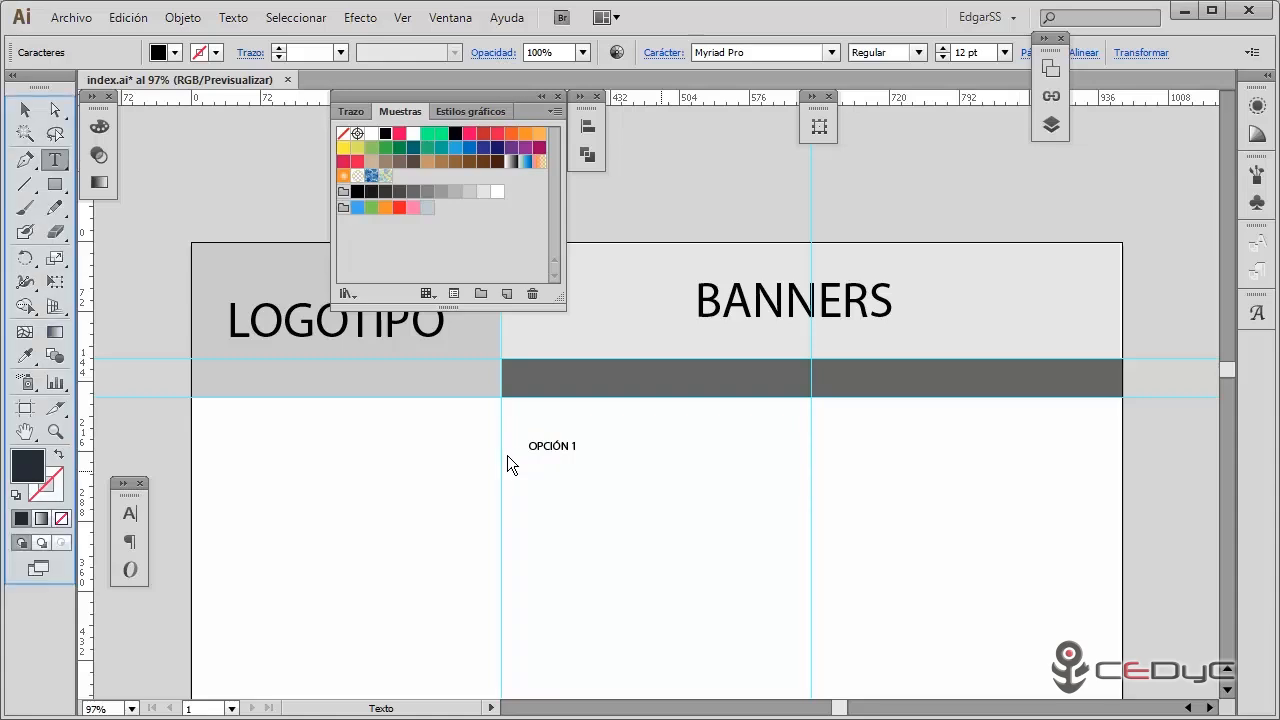
Step: Place "OPCIÓN 1" in the dark menu bar in white at about 23 pt, repeated as five evenly spaced labels
left_click(25, 110)
left_click_drag(579, 455, 604, 386)
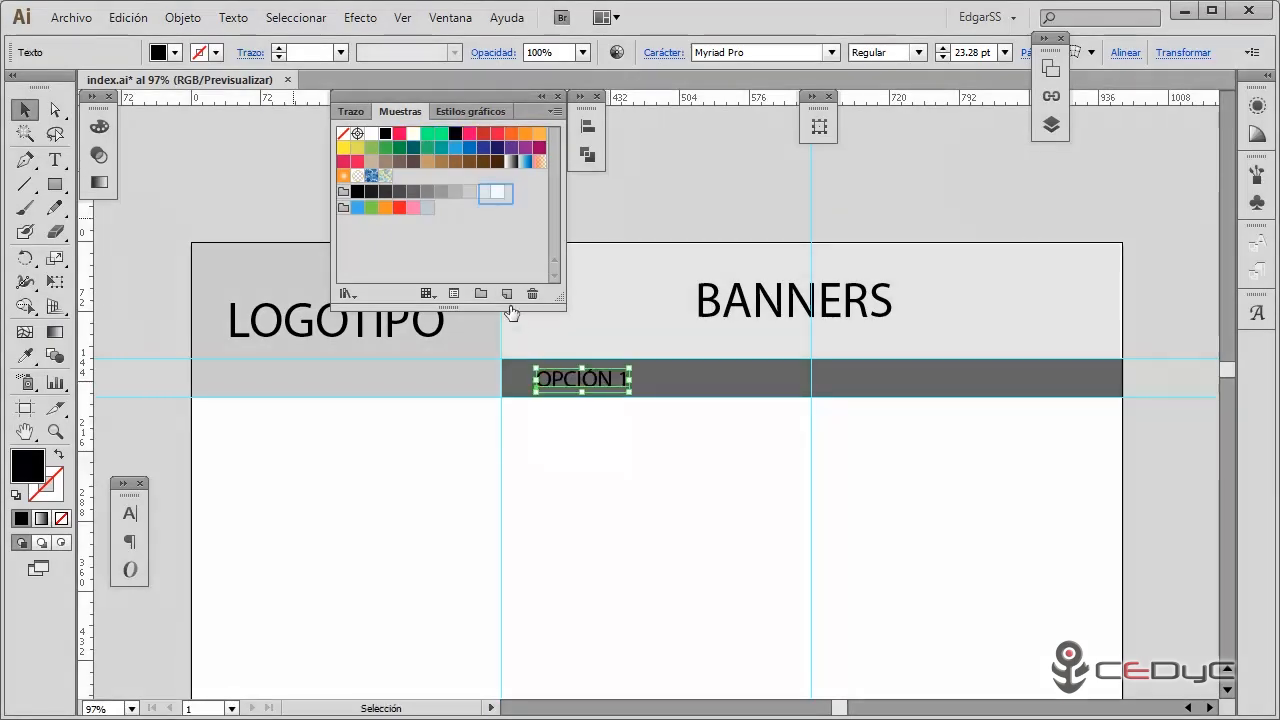
left_click(497, 193)
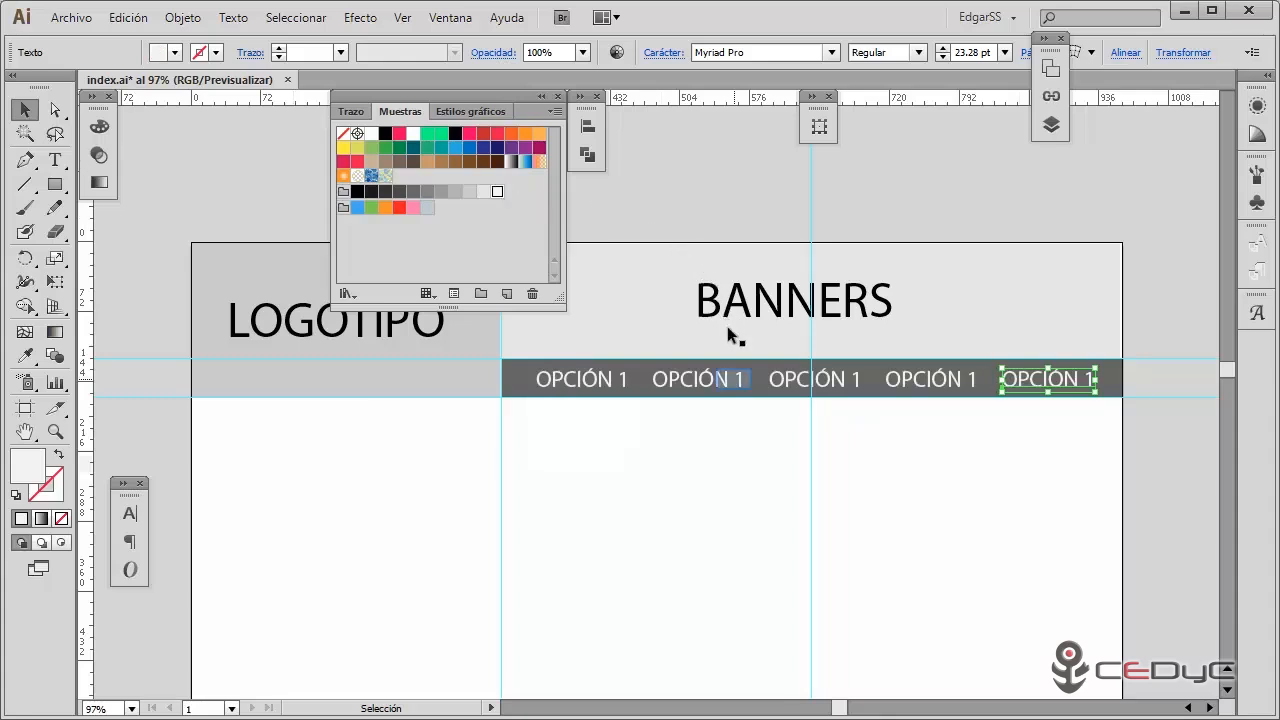
Step: Renumber the four copied menu labels as "OPCIÓN 2", "OPCIÓN 3", "OPCIÓN 4" and "OPCIÓN 5"
double_click(733, 377)
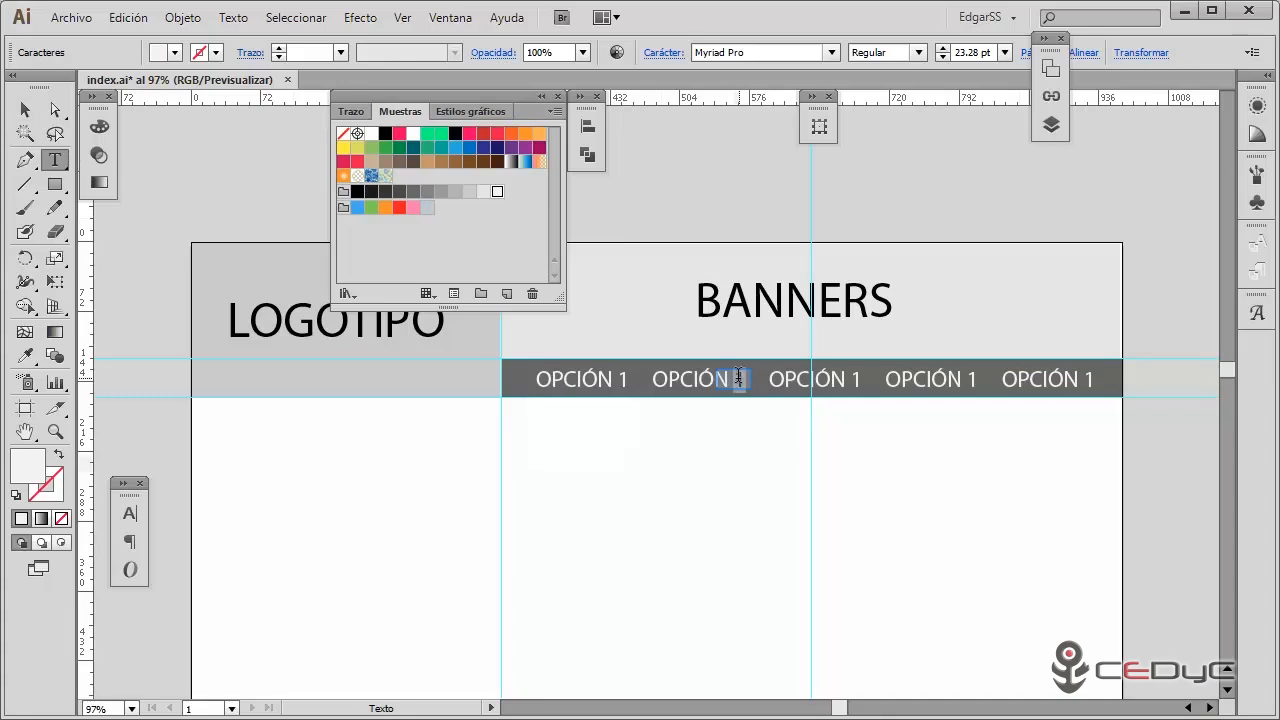
type("2")
double_click(852, 378)
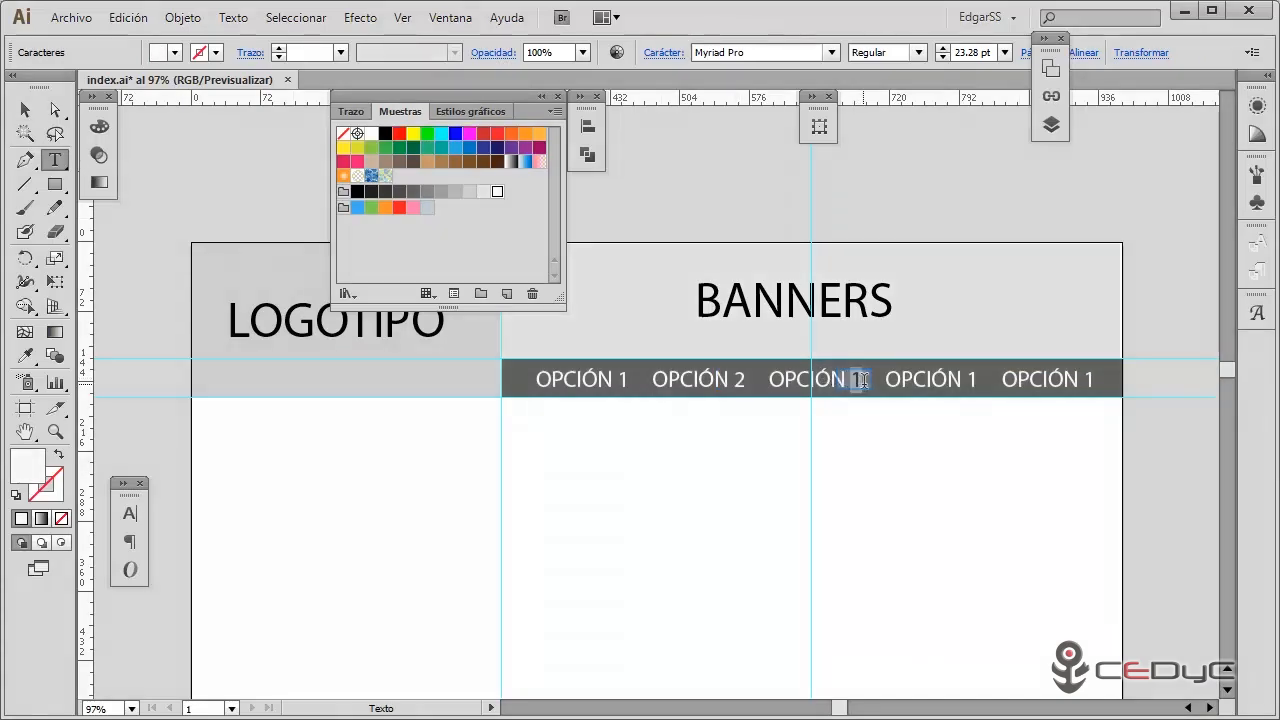
type("3")
double_click(968, 379)
type("4")
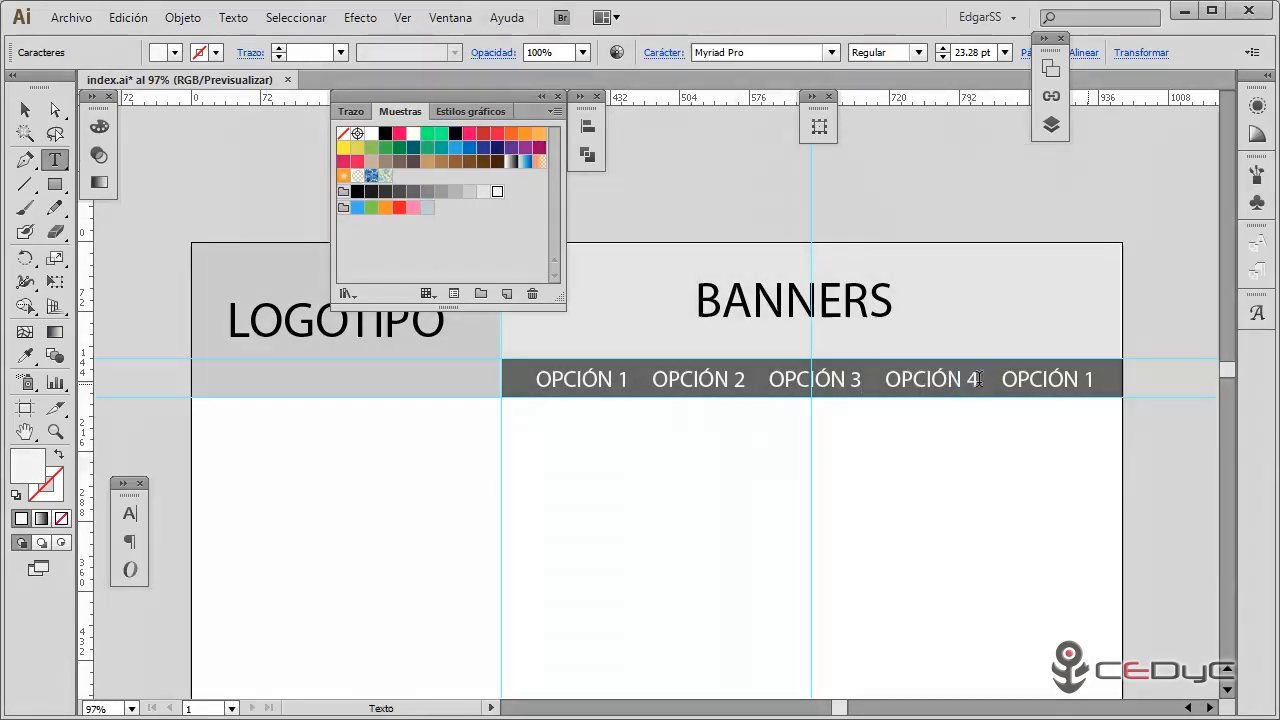
double_click(1087, 379)
type("5")
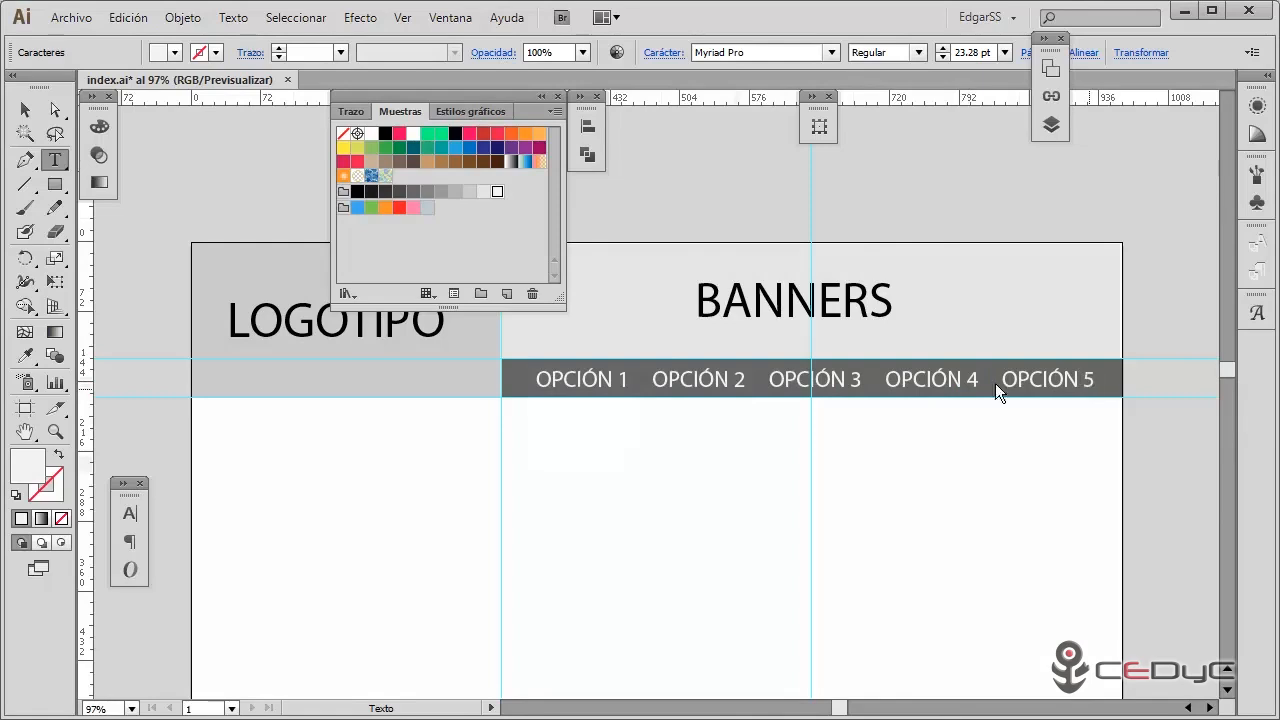
left_click(25, 110)
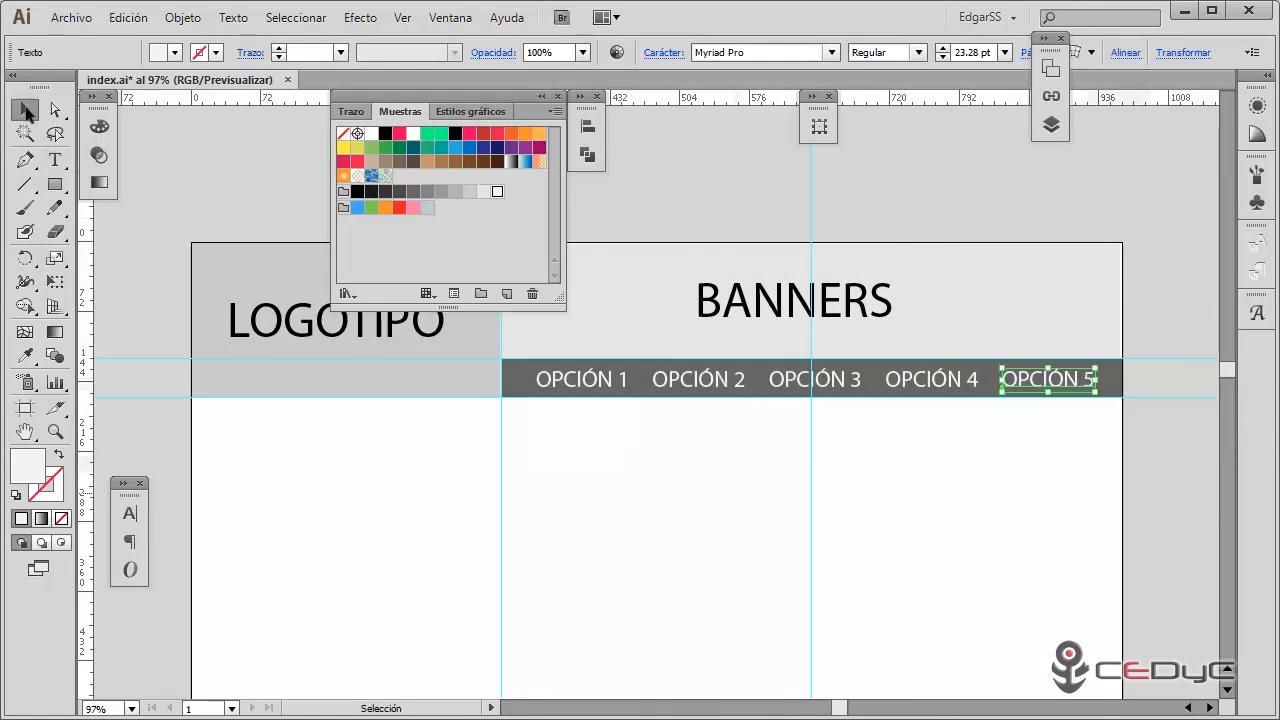
left_click(578, 485)
Step: Add the text "1" in the first white content column below the logo block
scroll(587, 502, "down", 3)
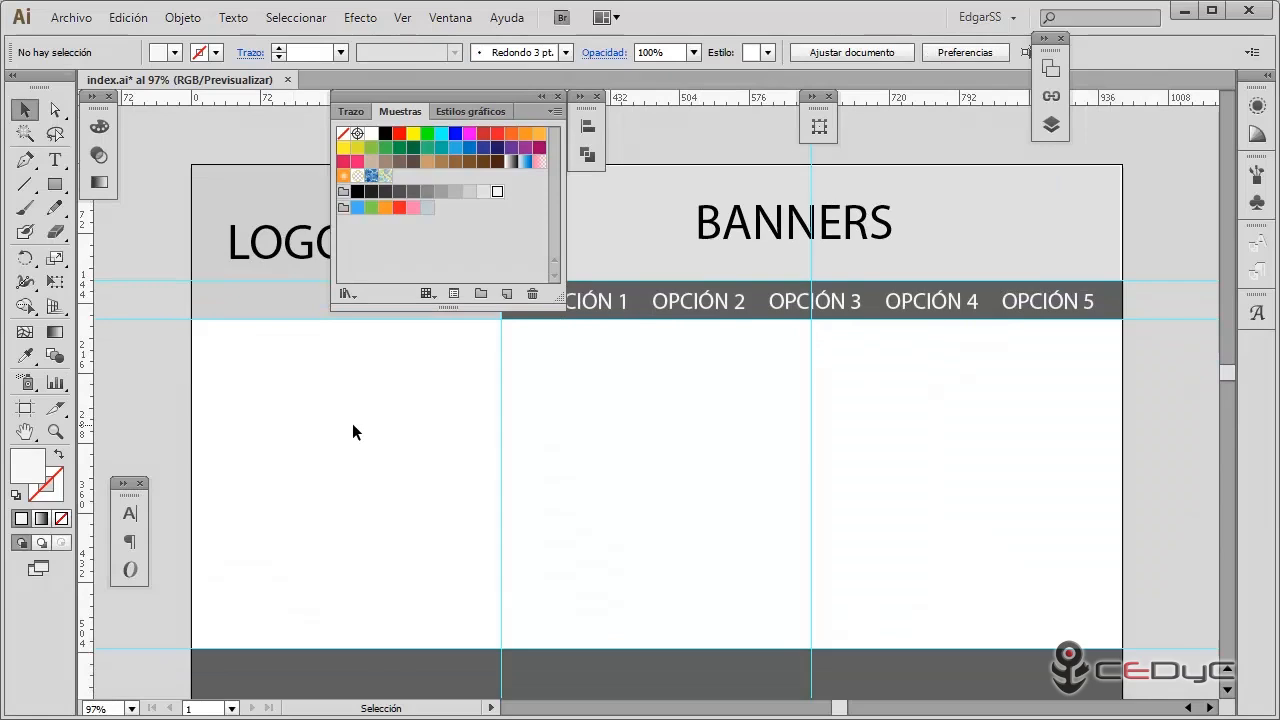
left_click(55, 159)
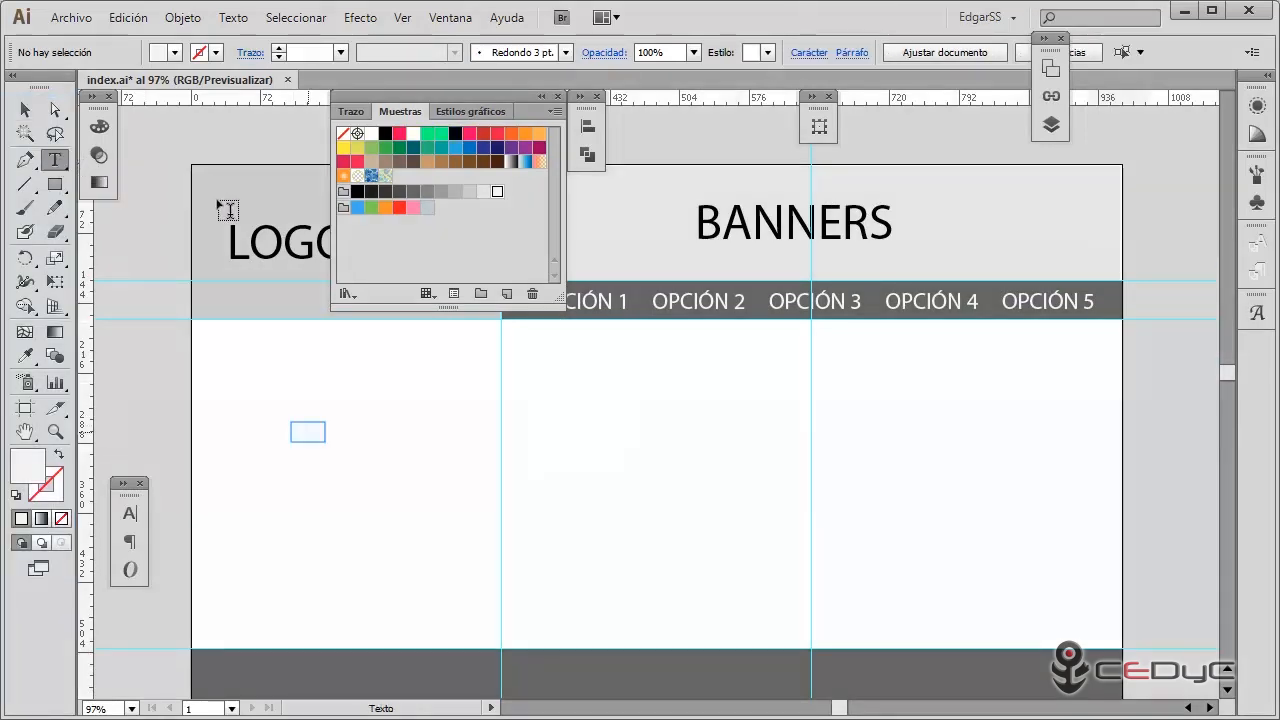
left_click(312, 434)
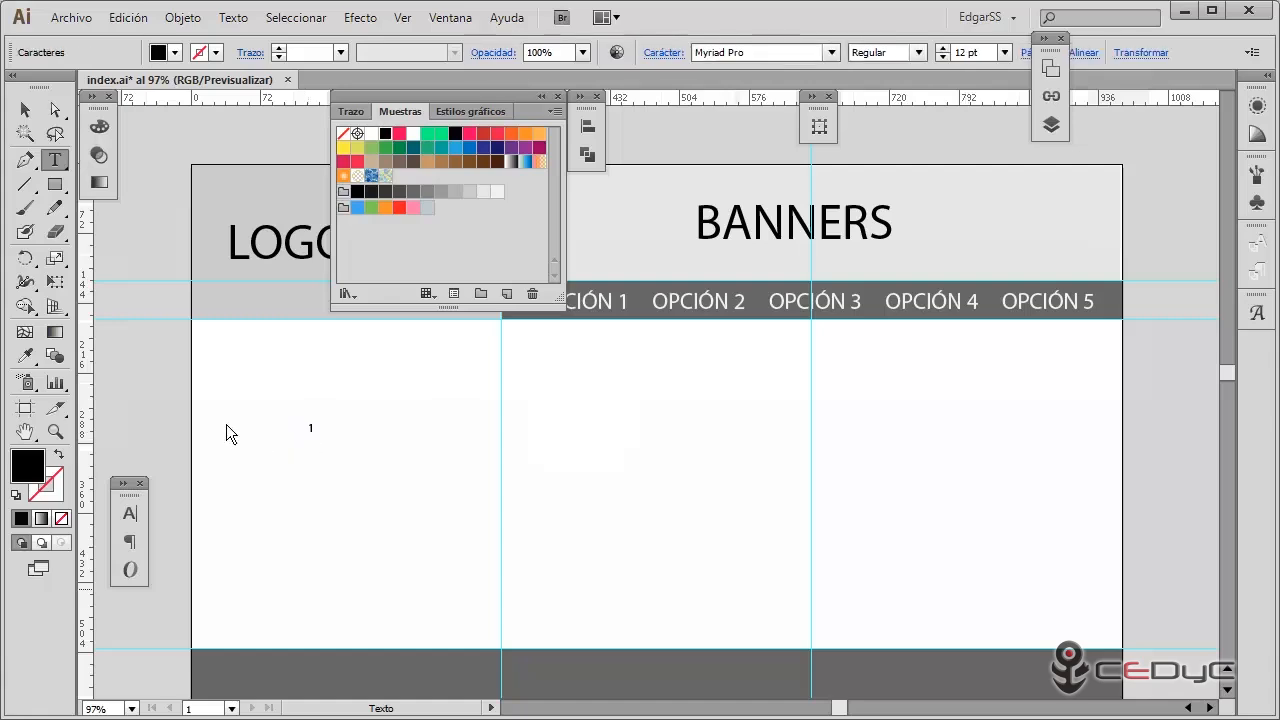
Step: Enlarge the "1" to about 277 pt, centred in the first content column, and colour it dark grey
left_click(25, 109)
left_click(311, 429)
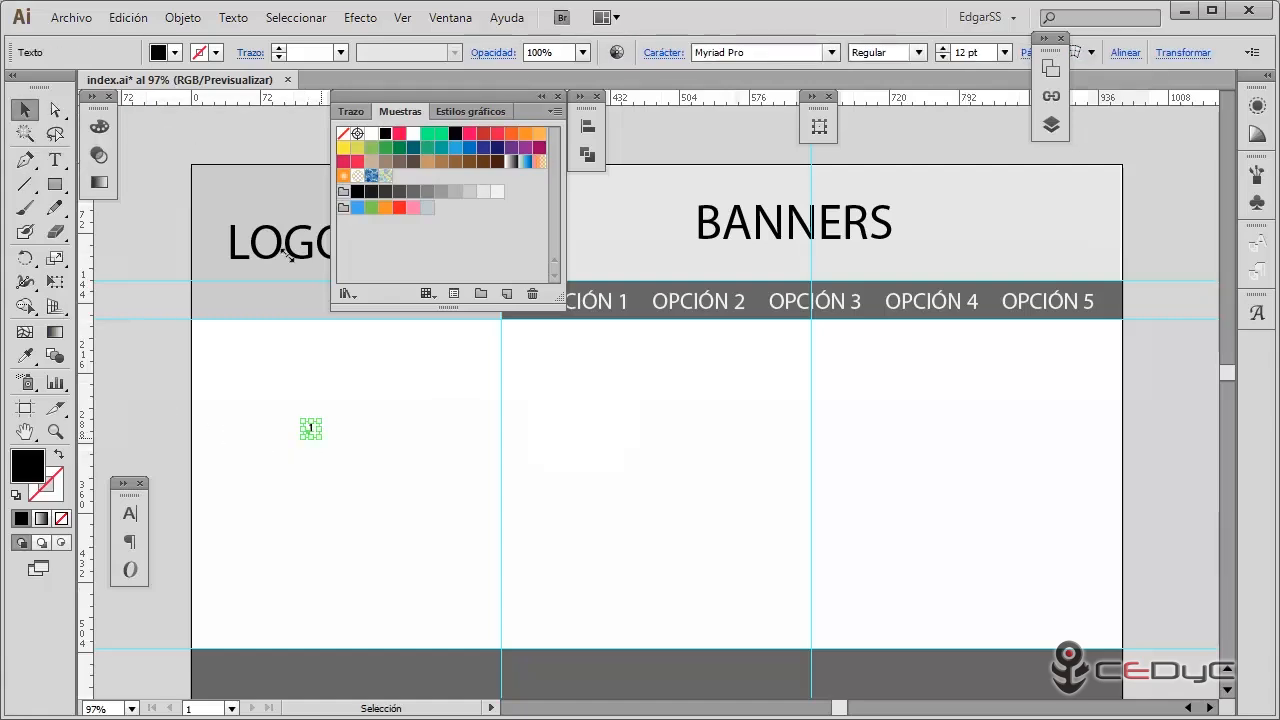
left_click_drag(316, 436, 454, 608)
left_click_drag(400, 505, 305, 410)
left_click_drag(319, 489, 362, 508)
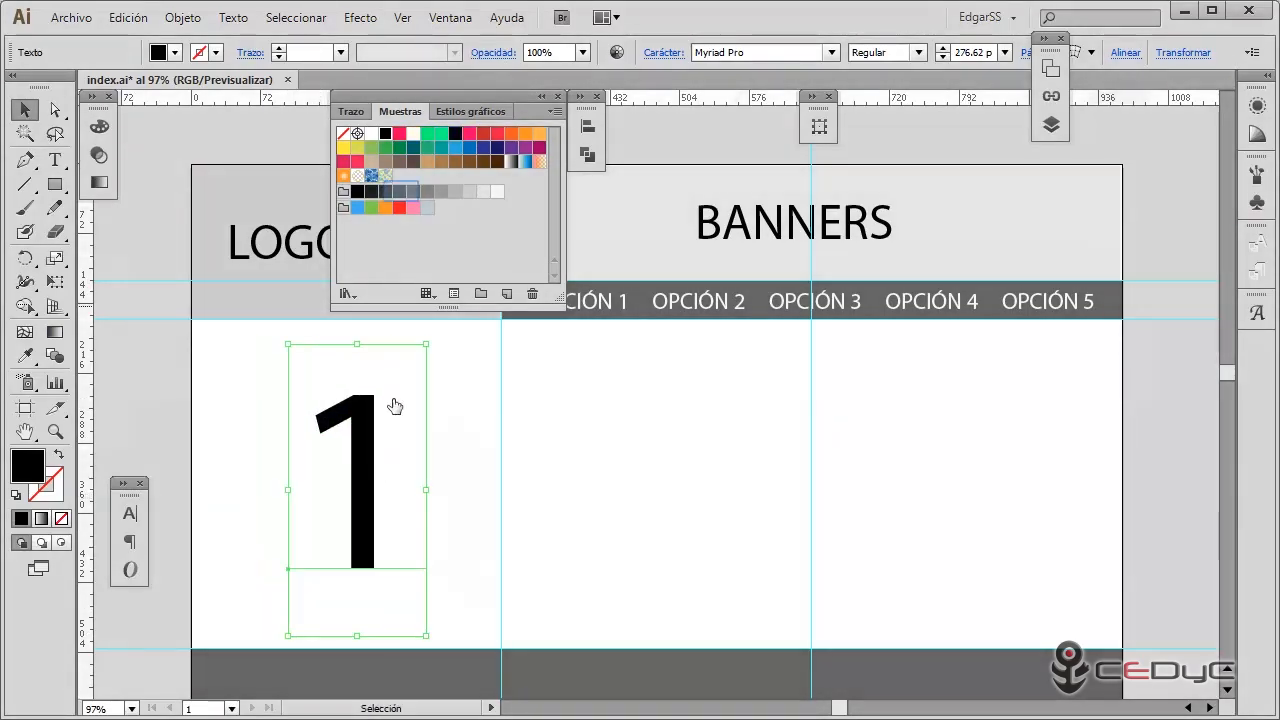
left_click(401, 192)
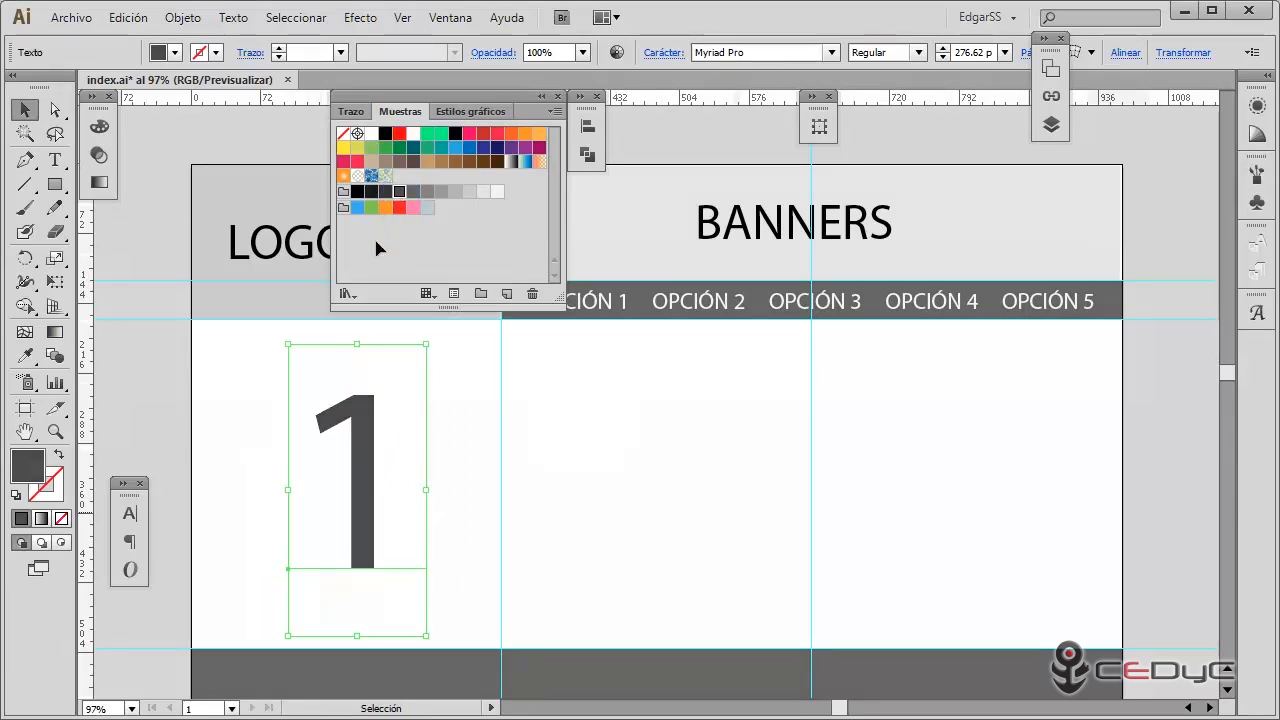
Step: Duplicate the large "1" into the second and third content columns and change the copies to "2" and "3"
left_click_drag(364, 518, 988, 506)
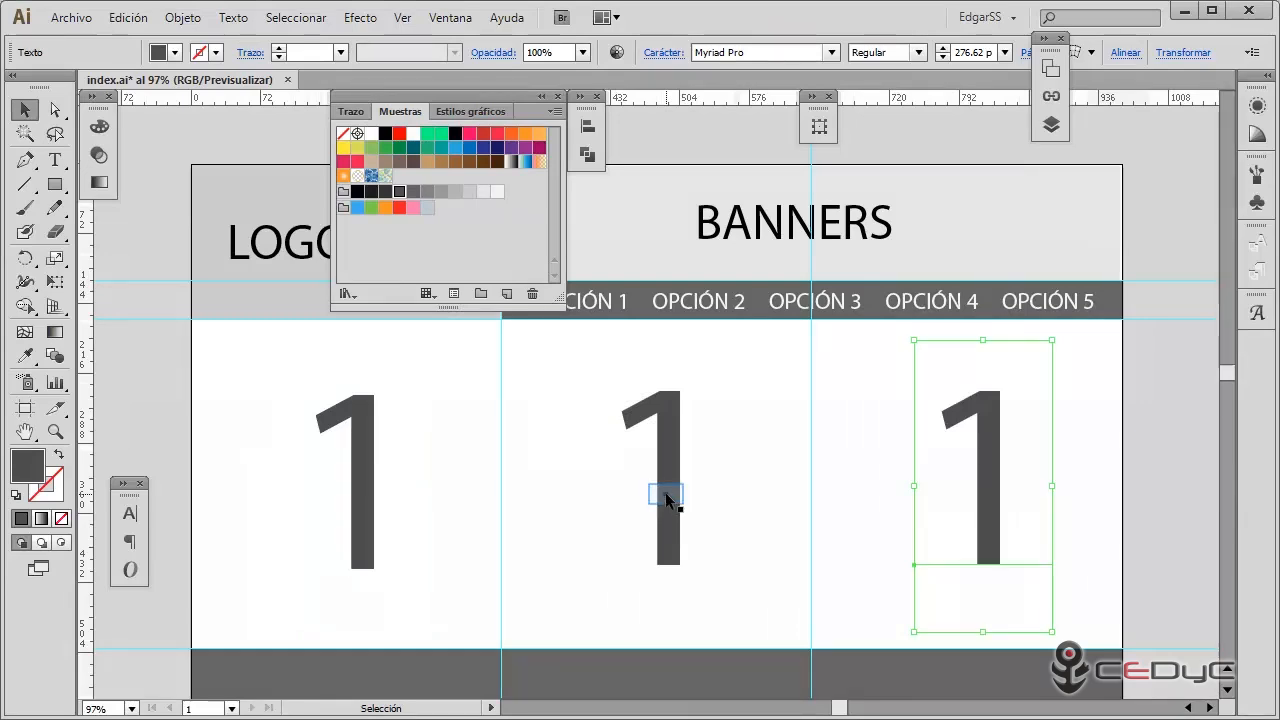
key("t")
key("BackSpace")
type("2")
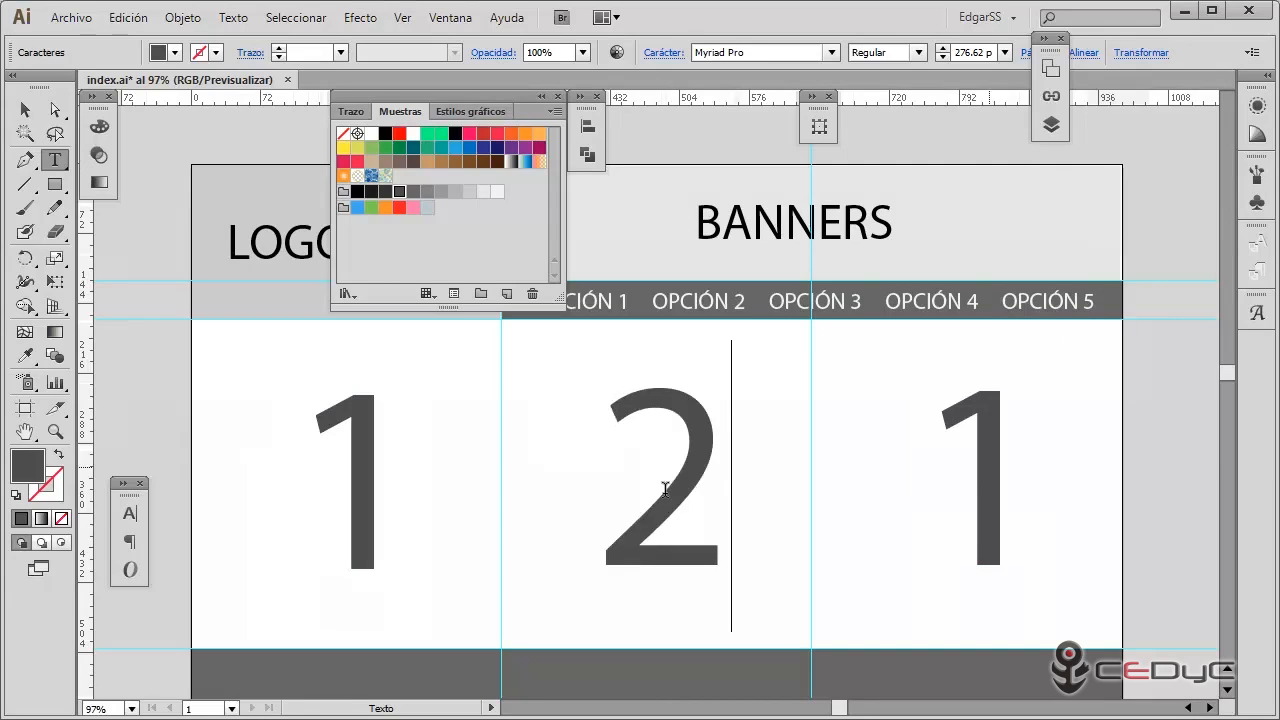
left_click(988, 464)
key("BackSpace")
type("3")
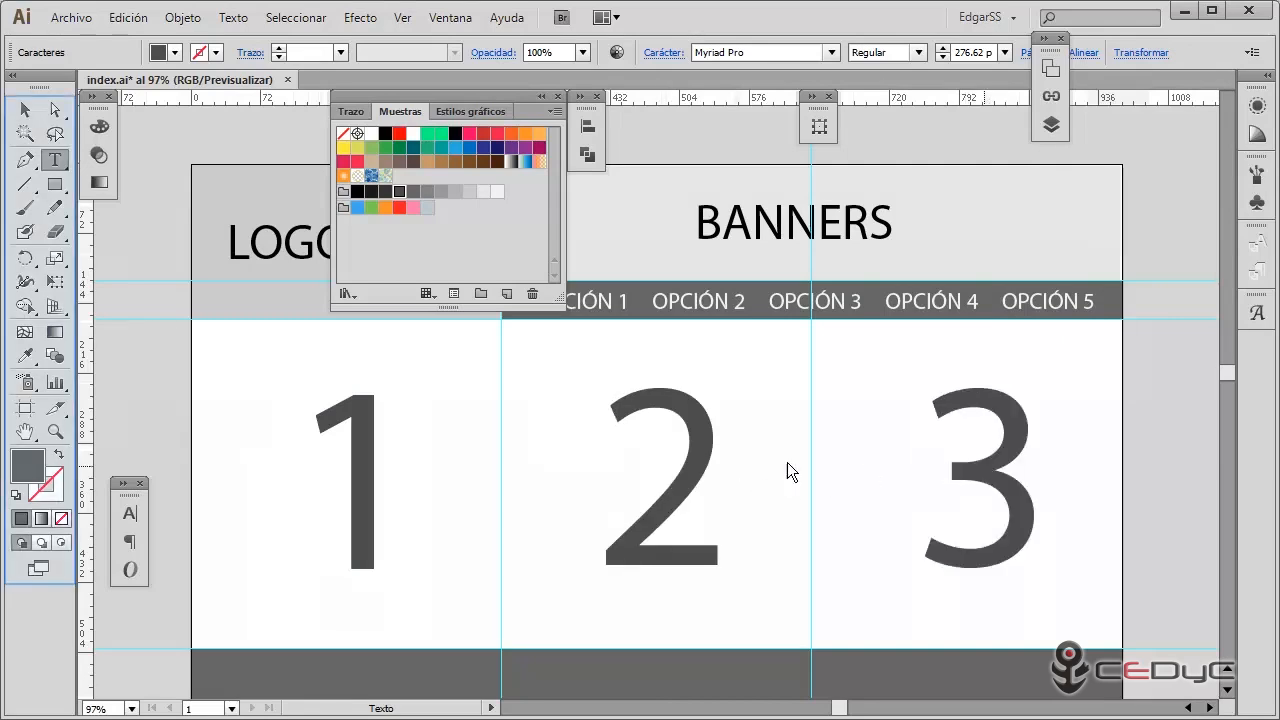
Step: Set up the Line Segment tool with a light grey stroke (R=230 G=230 B=230) and a 5 pt weight
left_click(25, 109)
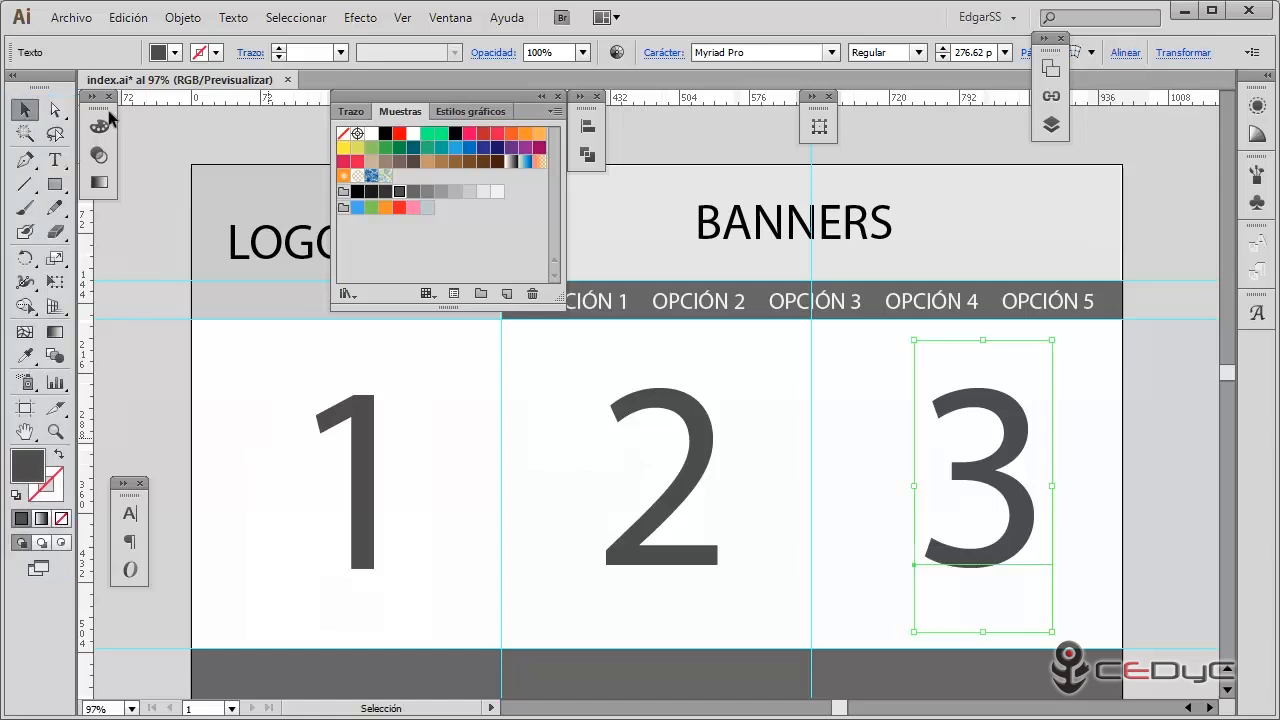
left_click(662, 628)
scroll(663, 628, "down", 2)
scroll(663, 628, "down", 2)
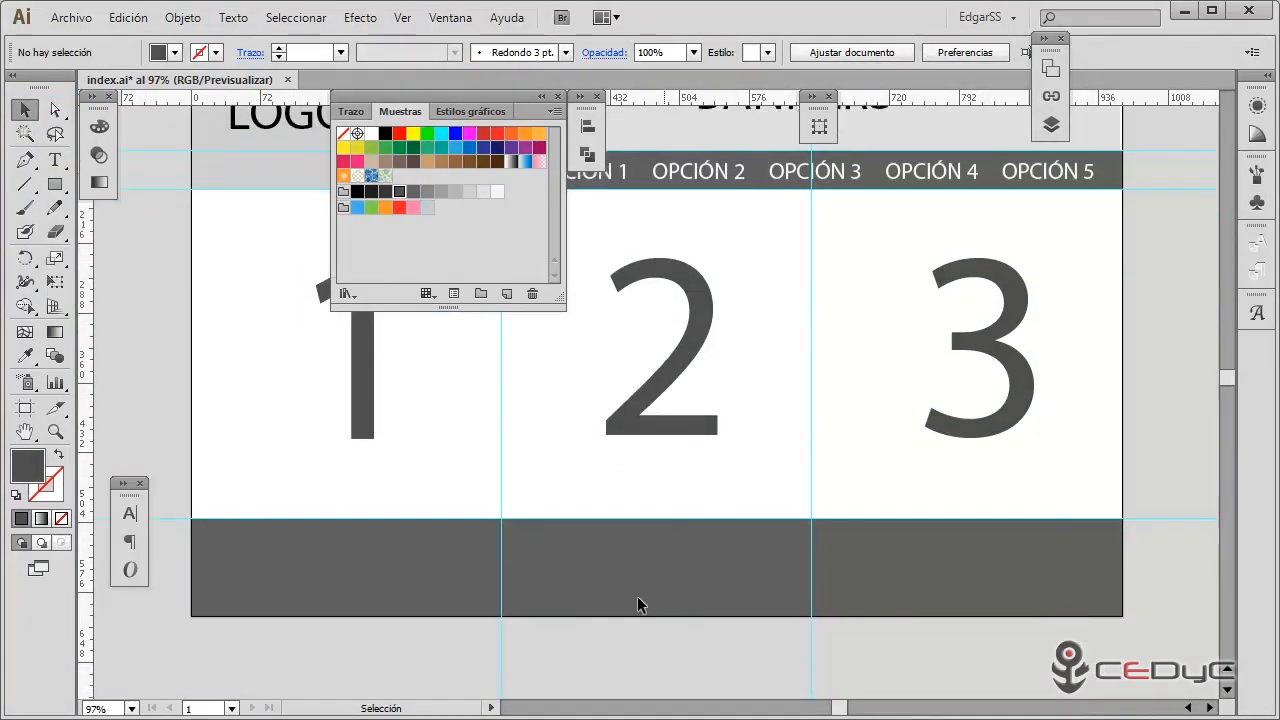
left_click(28, 188)
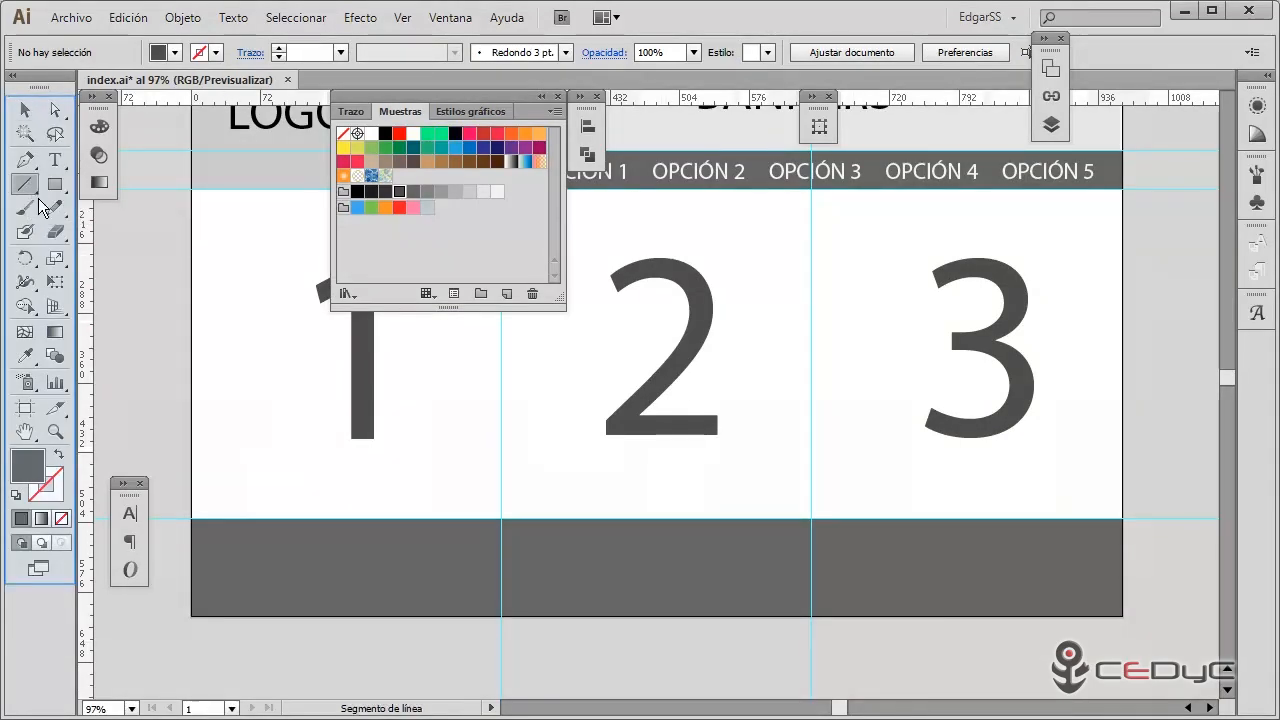
left_click(56, 479)
left_click(57, 485)
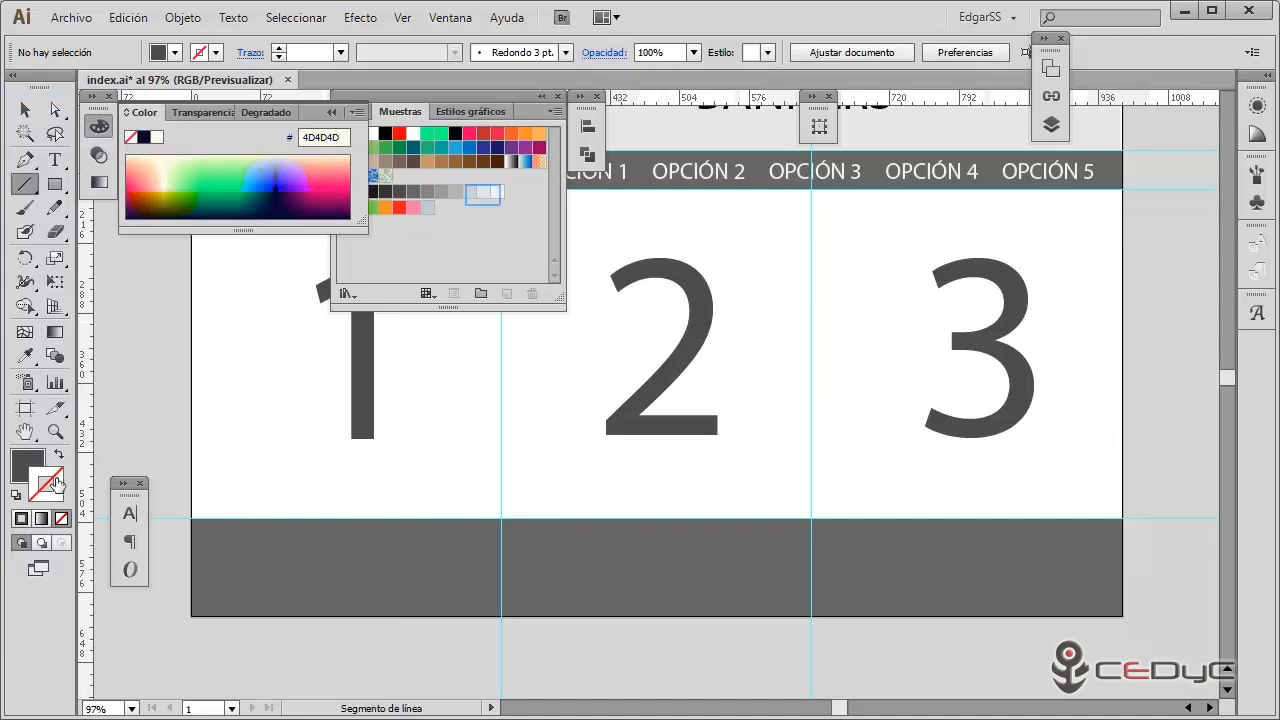
left_click(484, 192)
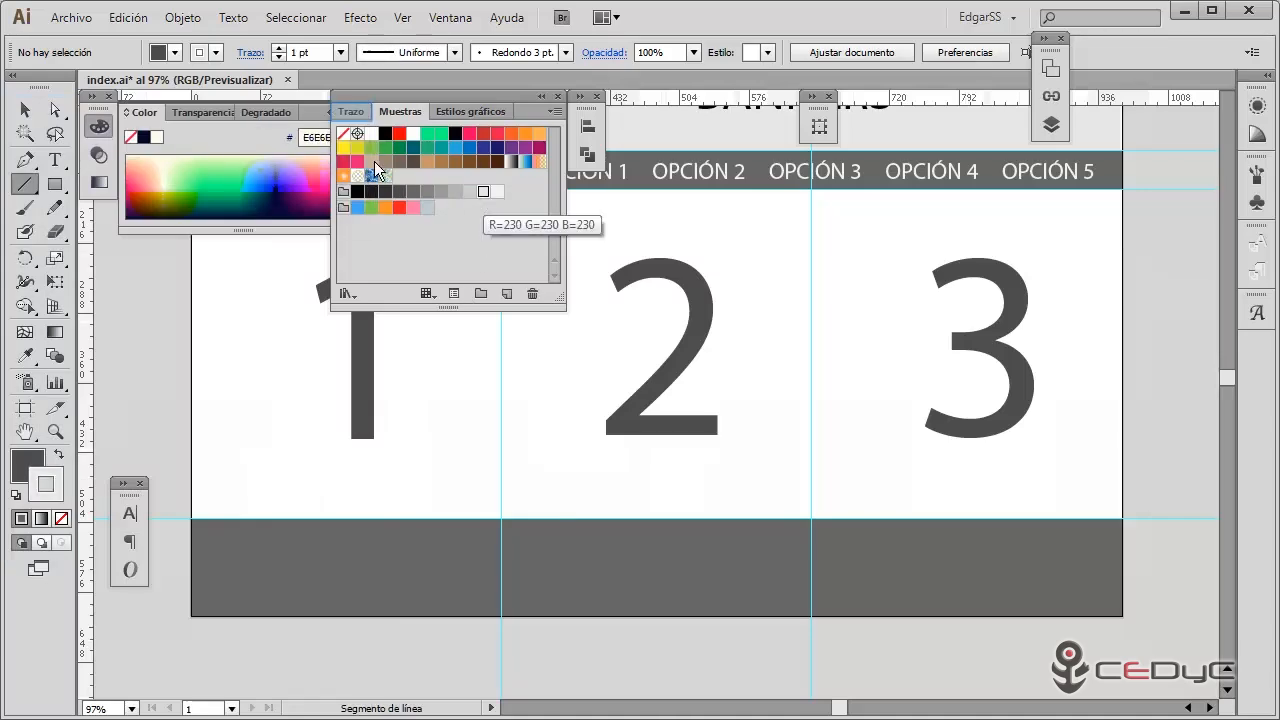
left_click(356, 109)
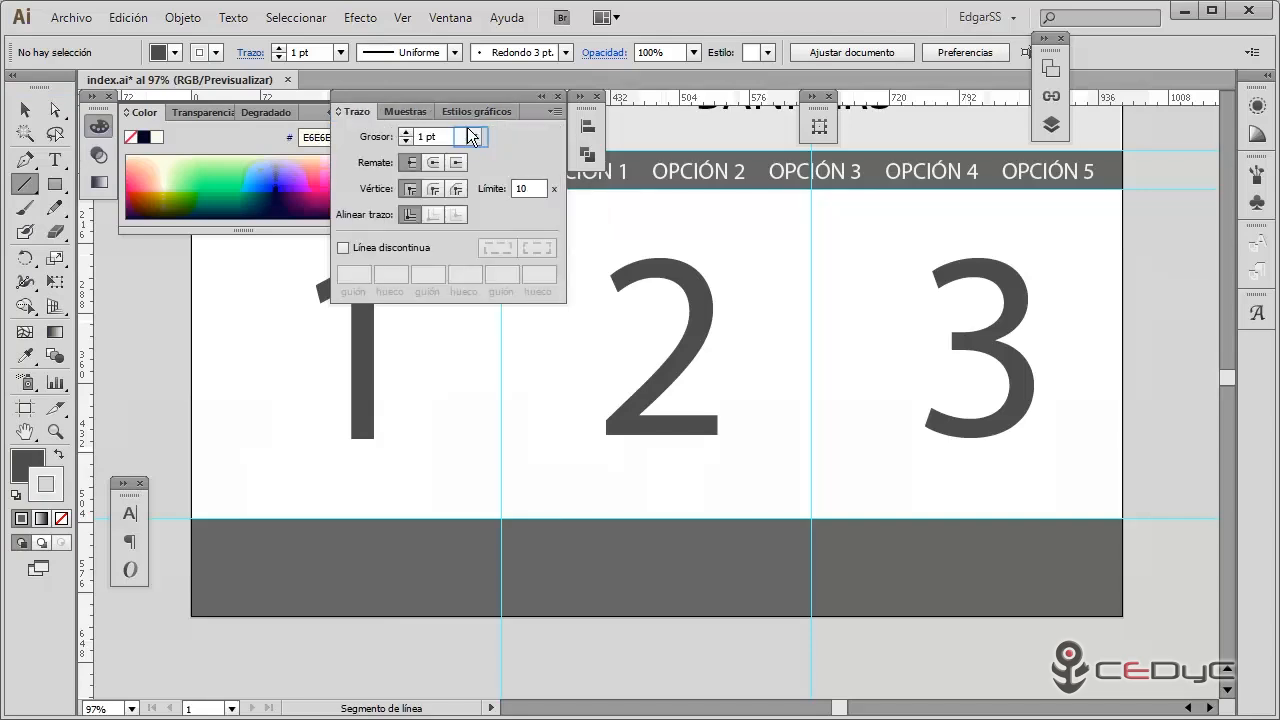
left_click(472, 136)
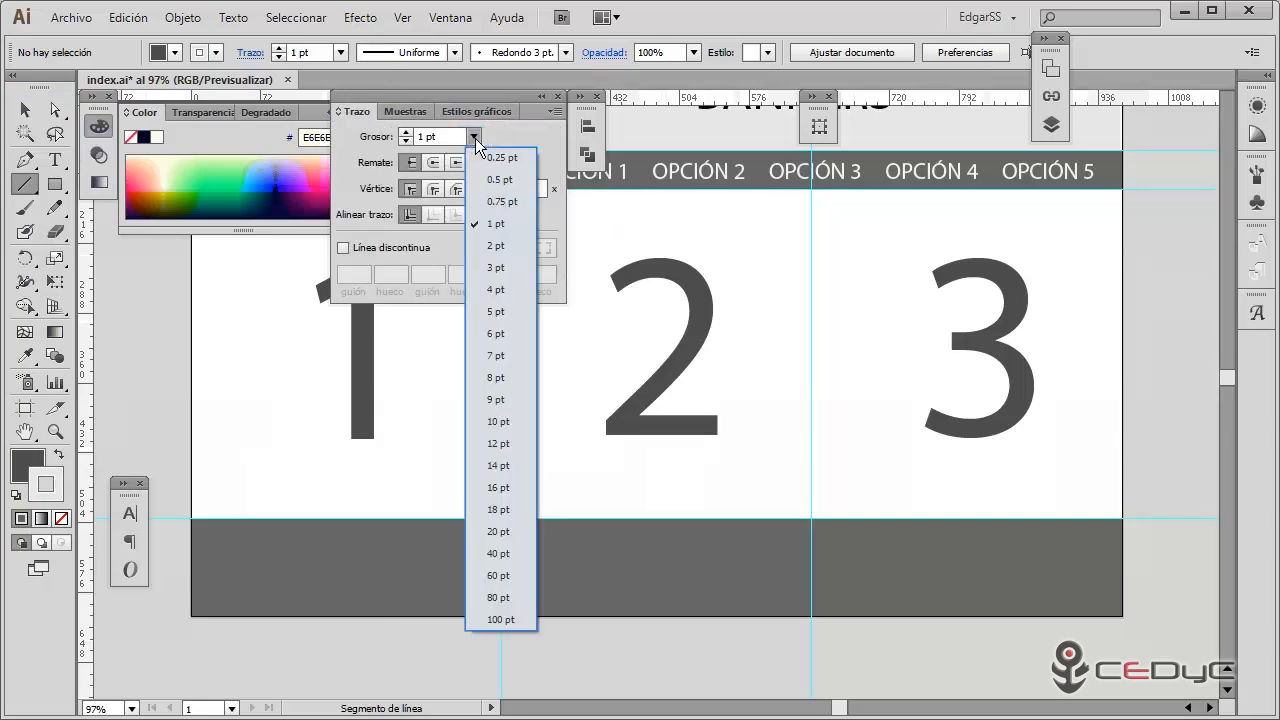
left_click(497, 312)
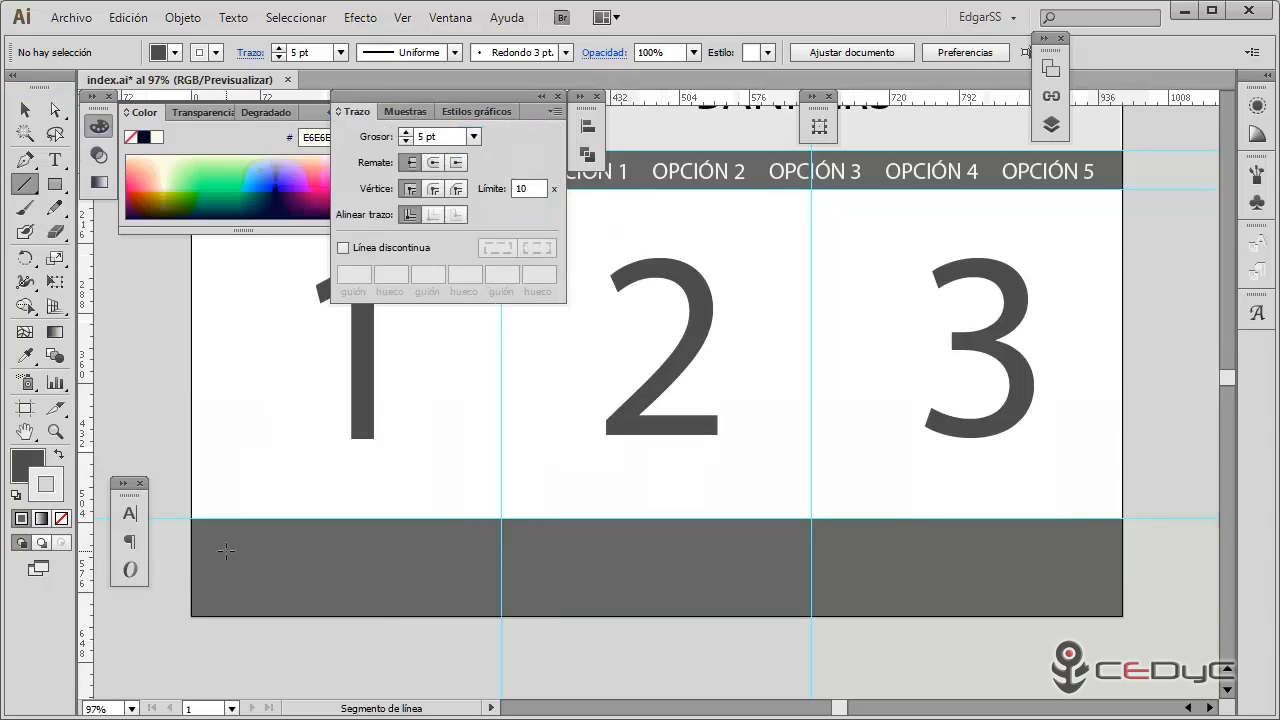
Step: Draw three parallel horizontal lines of equal length in the dark footer, starting below the first column and ending below the second
left_click_drag(226, 551, 760, 549)
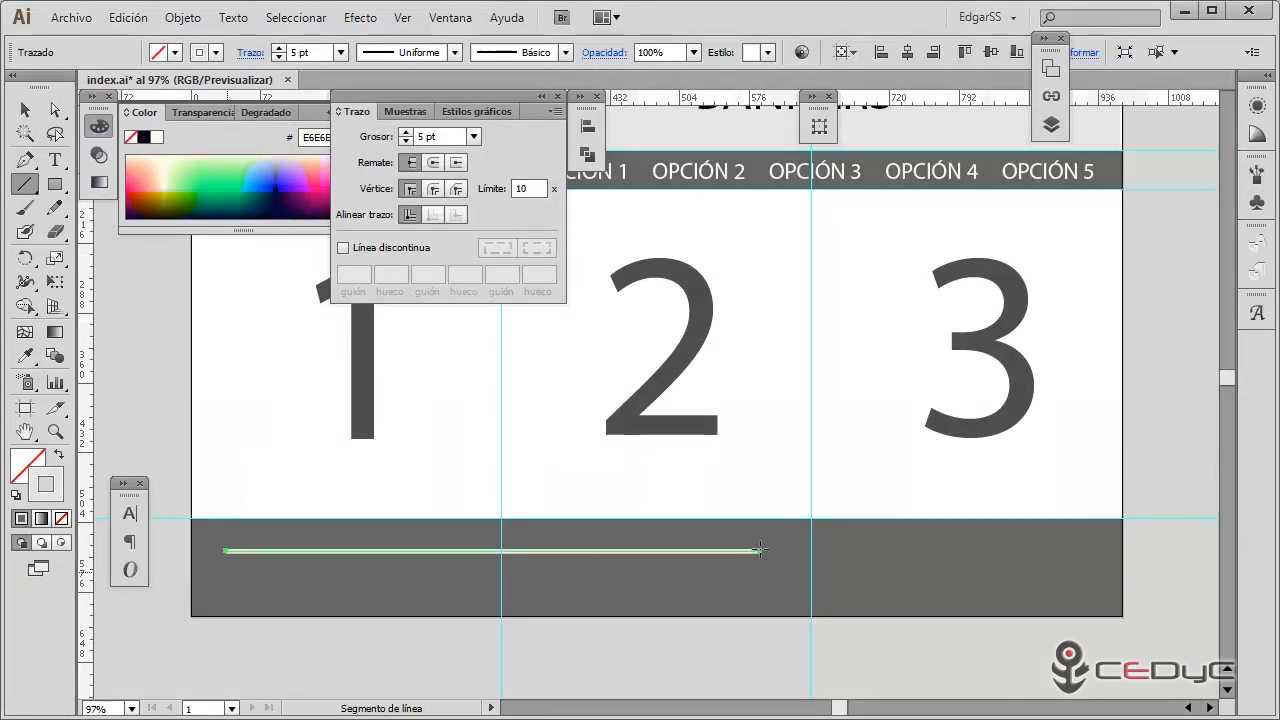
left_click_drag(226, 571, 759, 584)
key("ctrl+d")
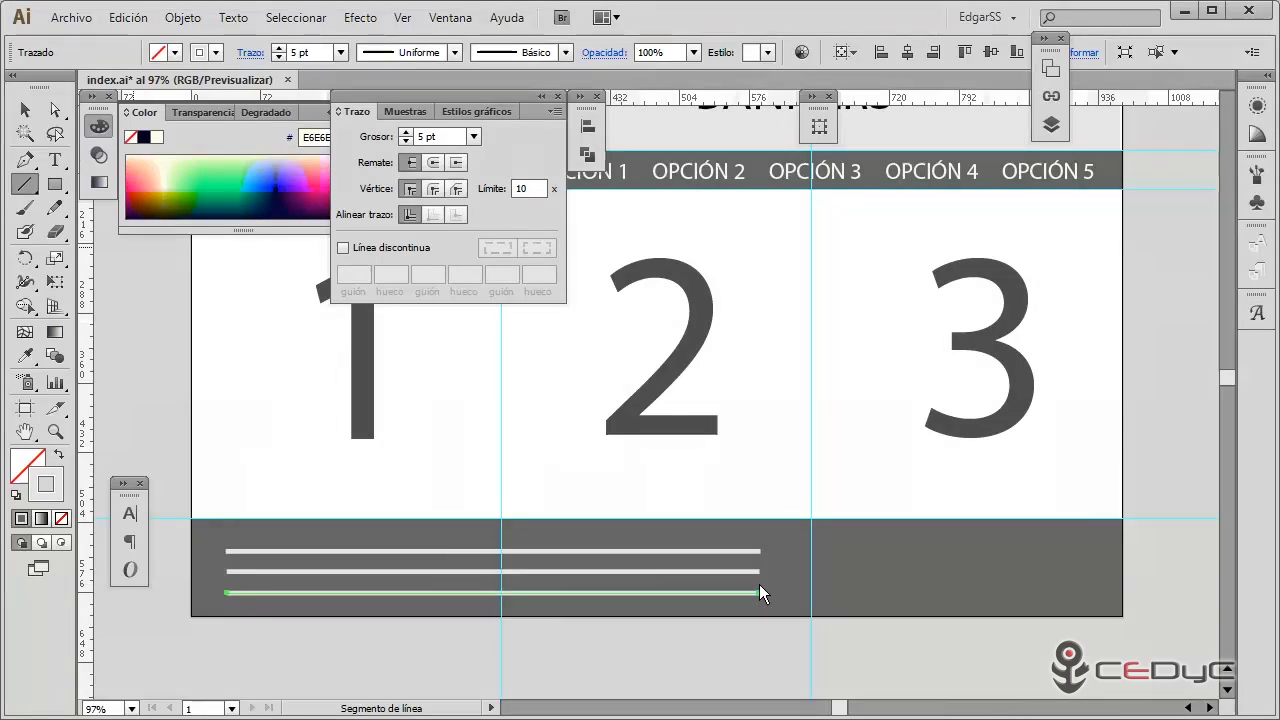
Step: Shorten the lowest footer line and, by a smaller amount, the middle one, keeping their starting ends in place
key("v")
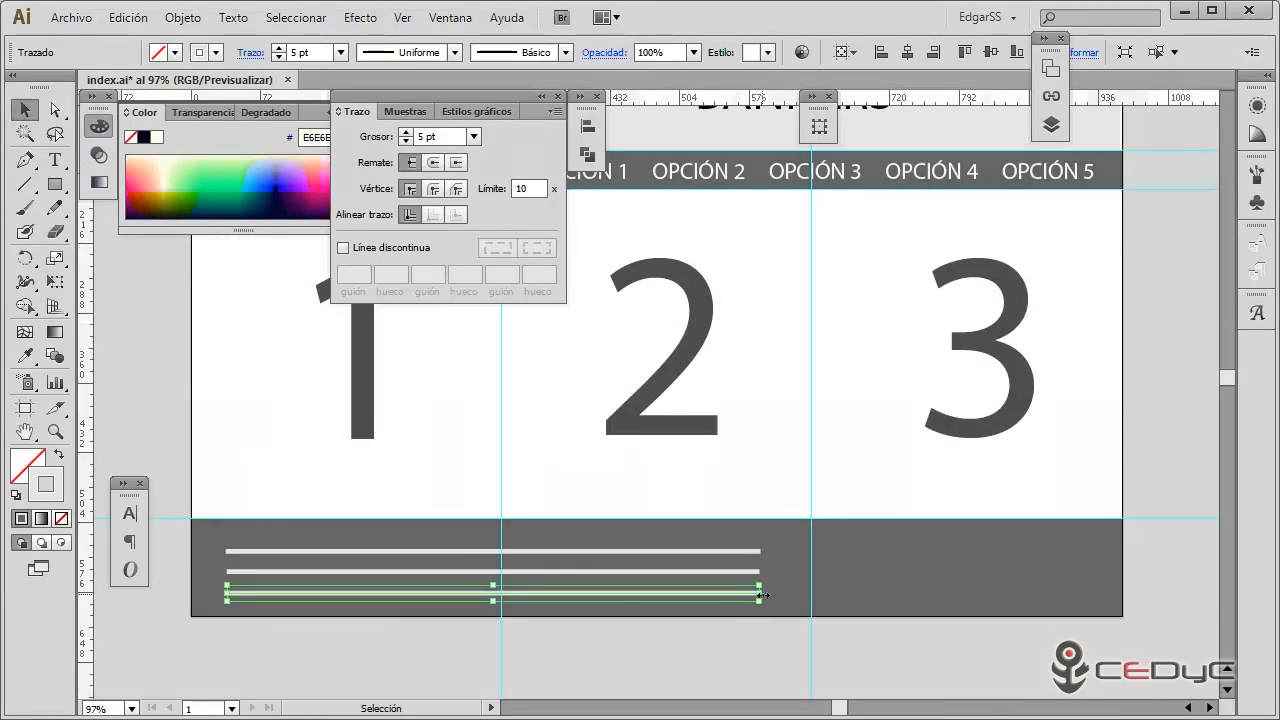
left_click_drag(760, 597, 648, 597)
left_click(741, 573)
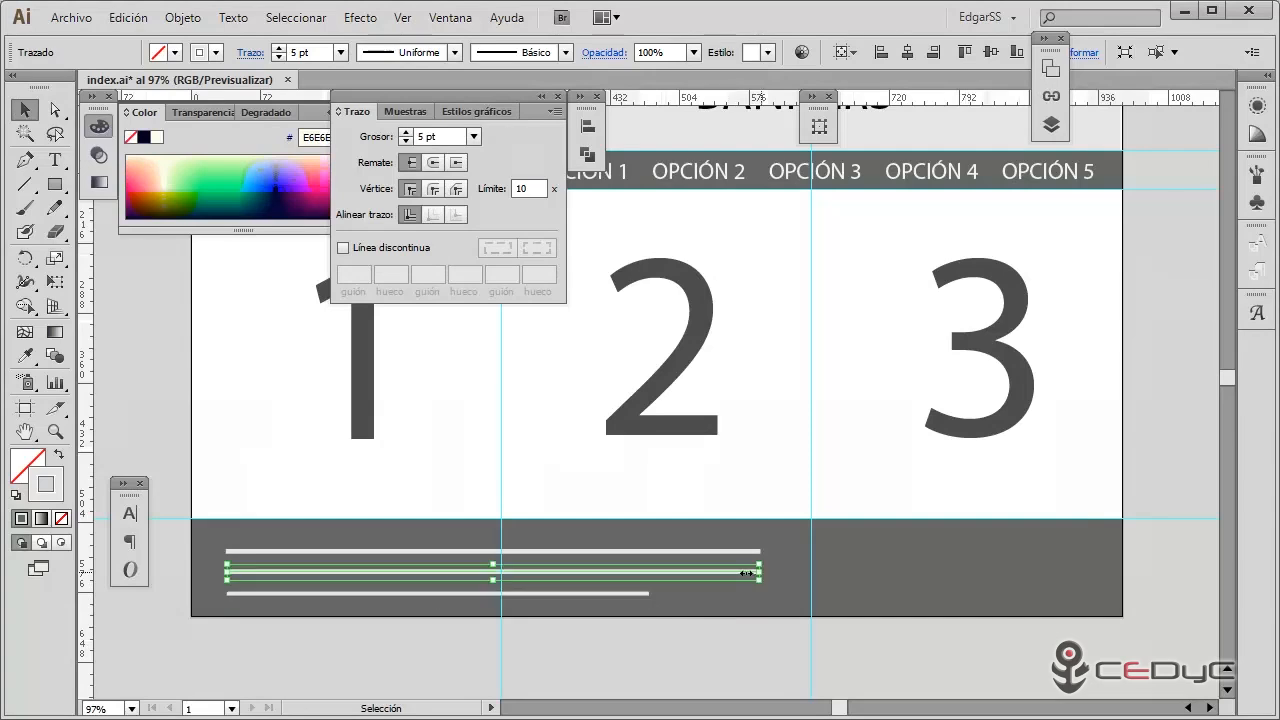
left_click_drag(741, 573, 705, 574)
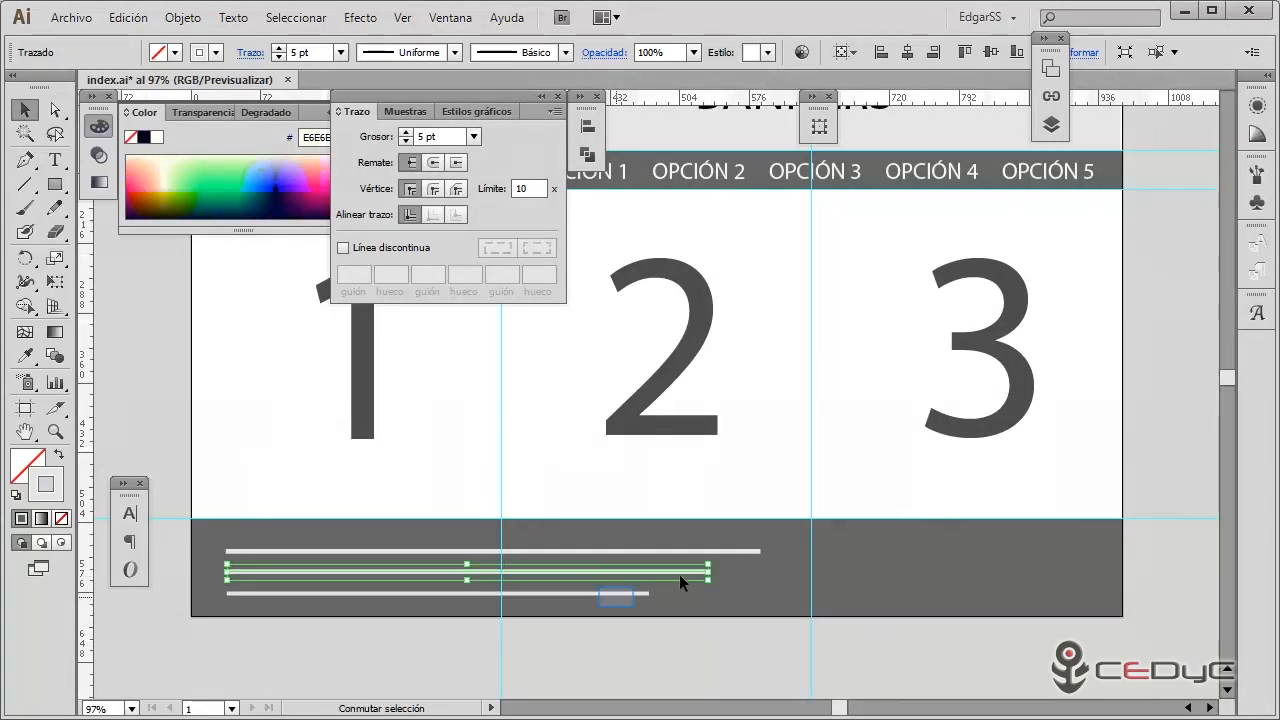
Step: Distribute the vertical spacing of the three footer lines evenly, aligning to the selection instead of the artboard
left_click_drag(615, 595, 622, 588)
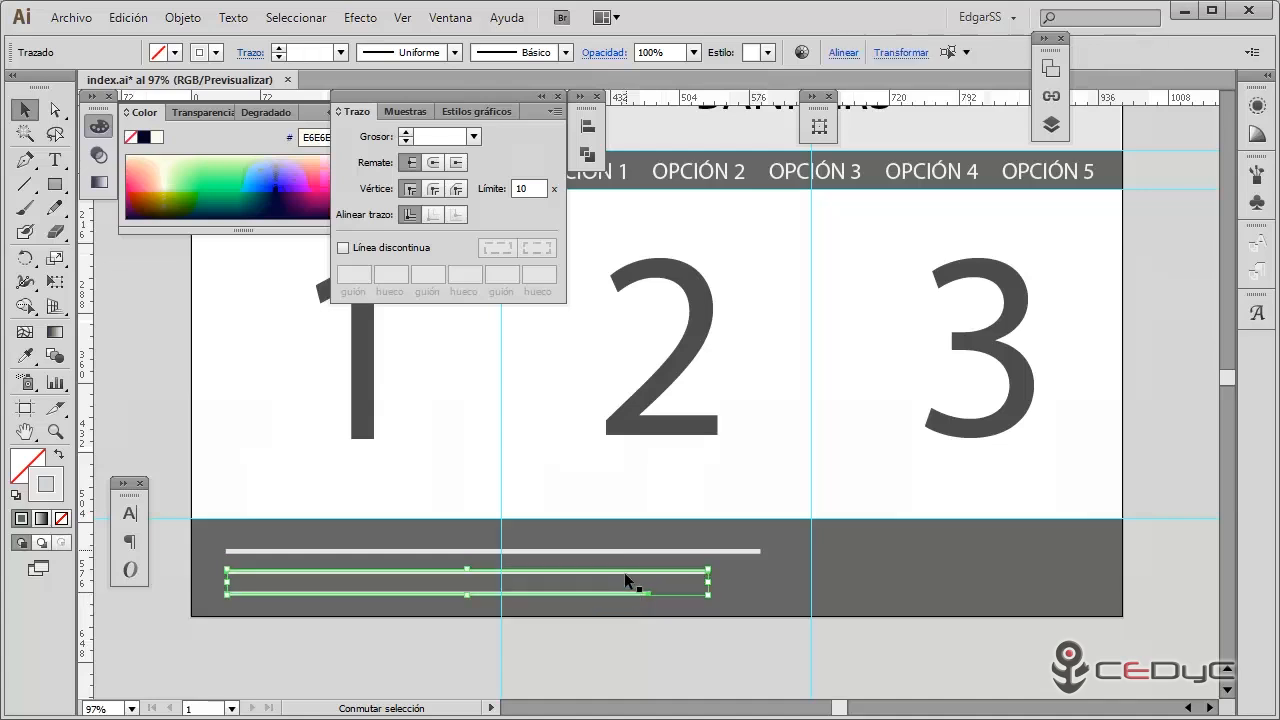
left_click(625, 550, "shift")
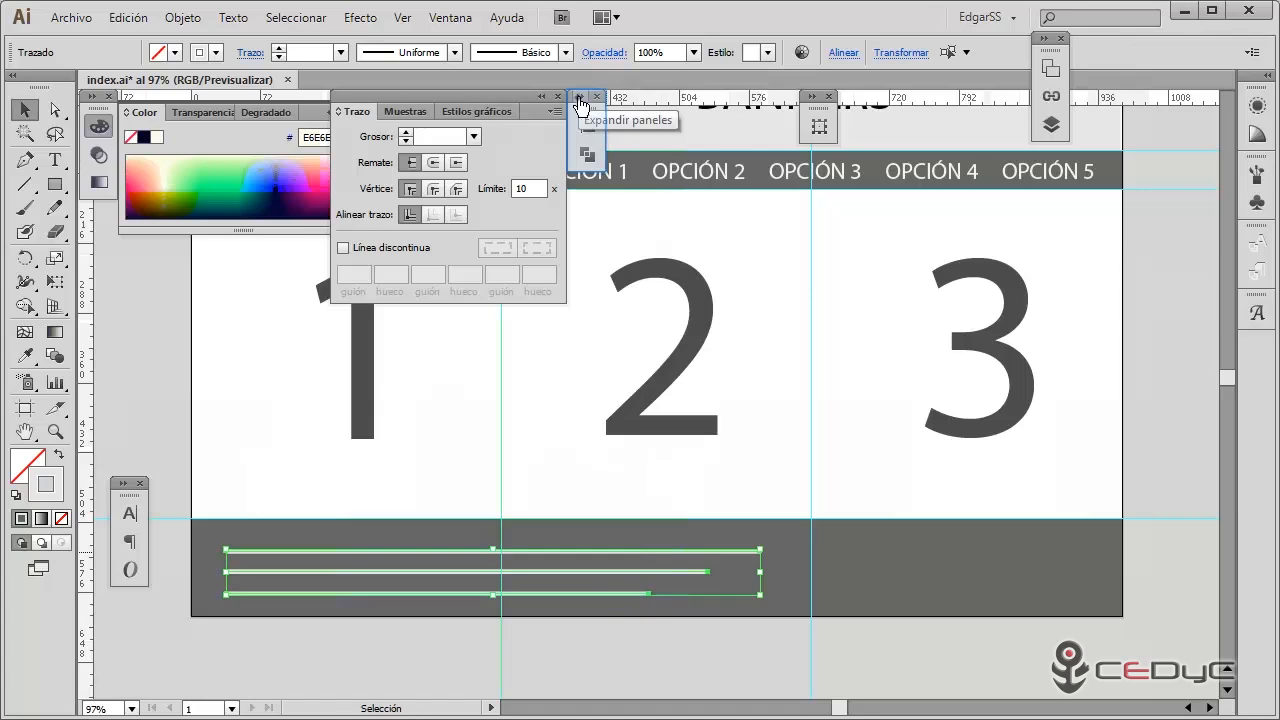
left_click(580, 101)
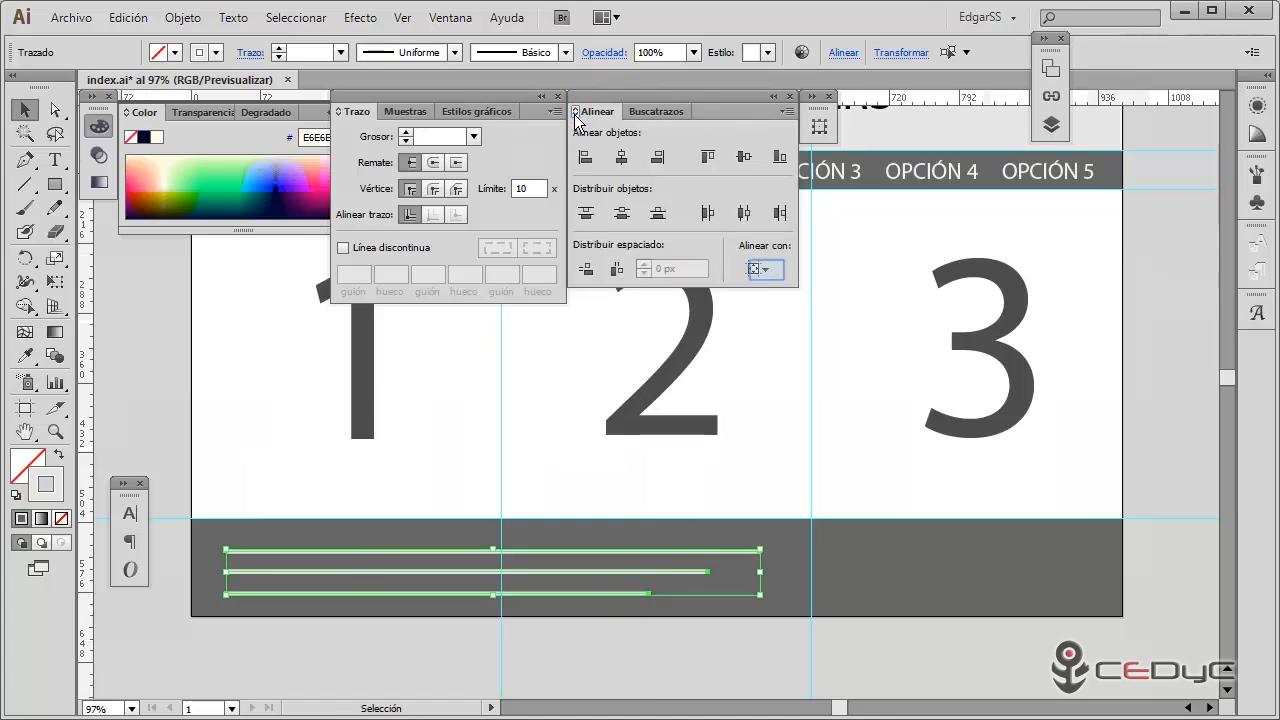
left_click(766, 270)
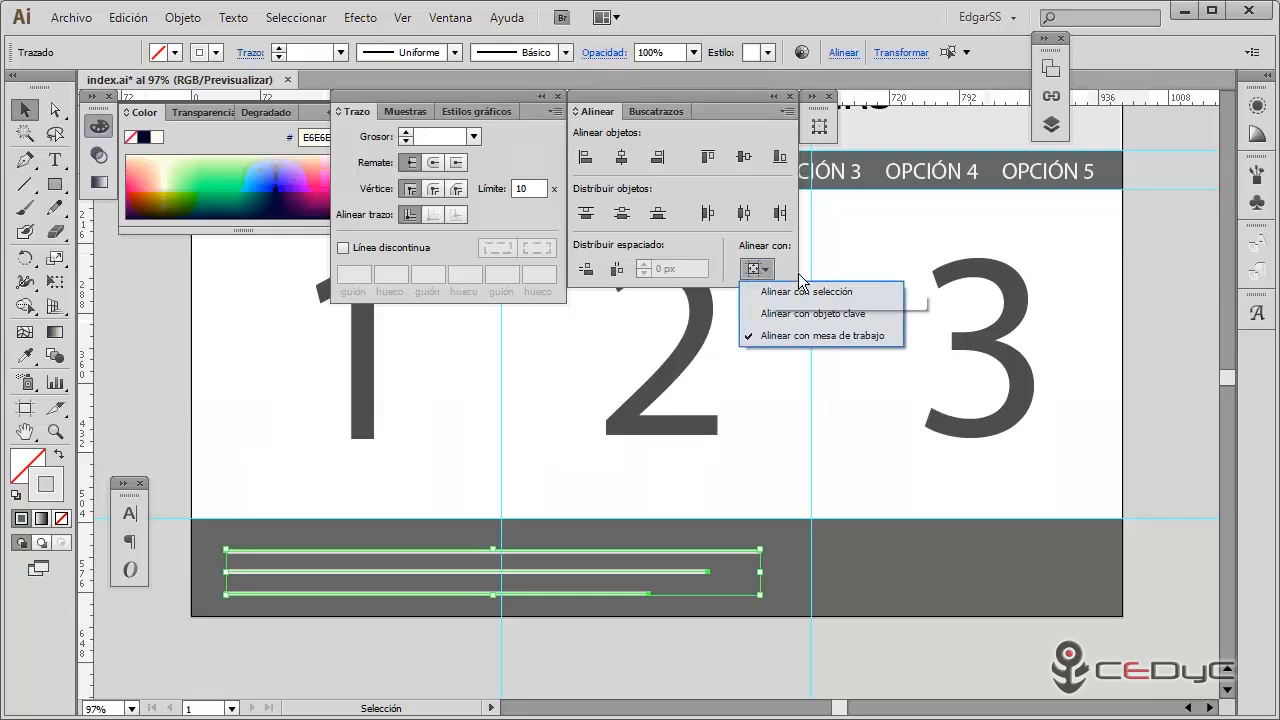
left_click(815, 293)
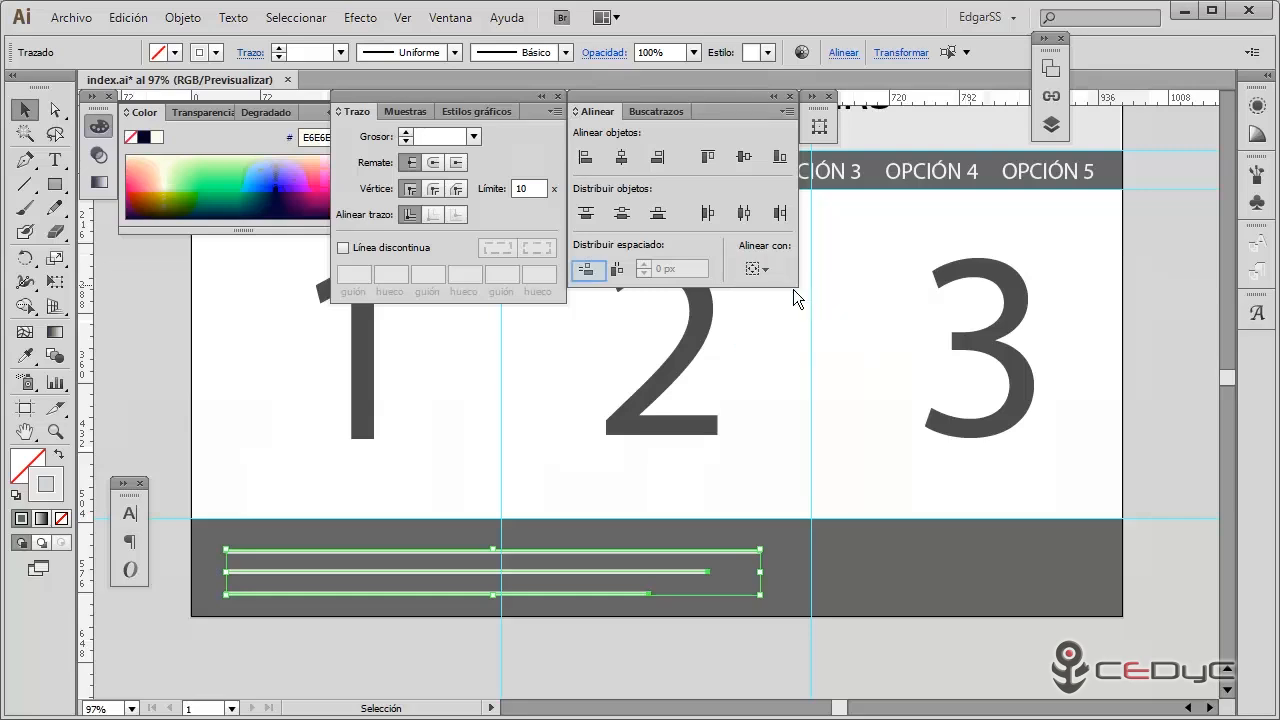
left_click(587, 269)
Step: Draw a rounded square about 41 px wide in the footer below column 3, with a light grey fill and no stroke
key("space")
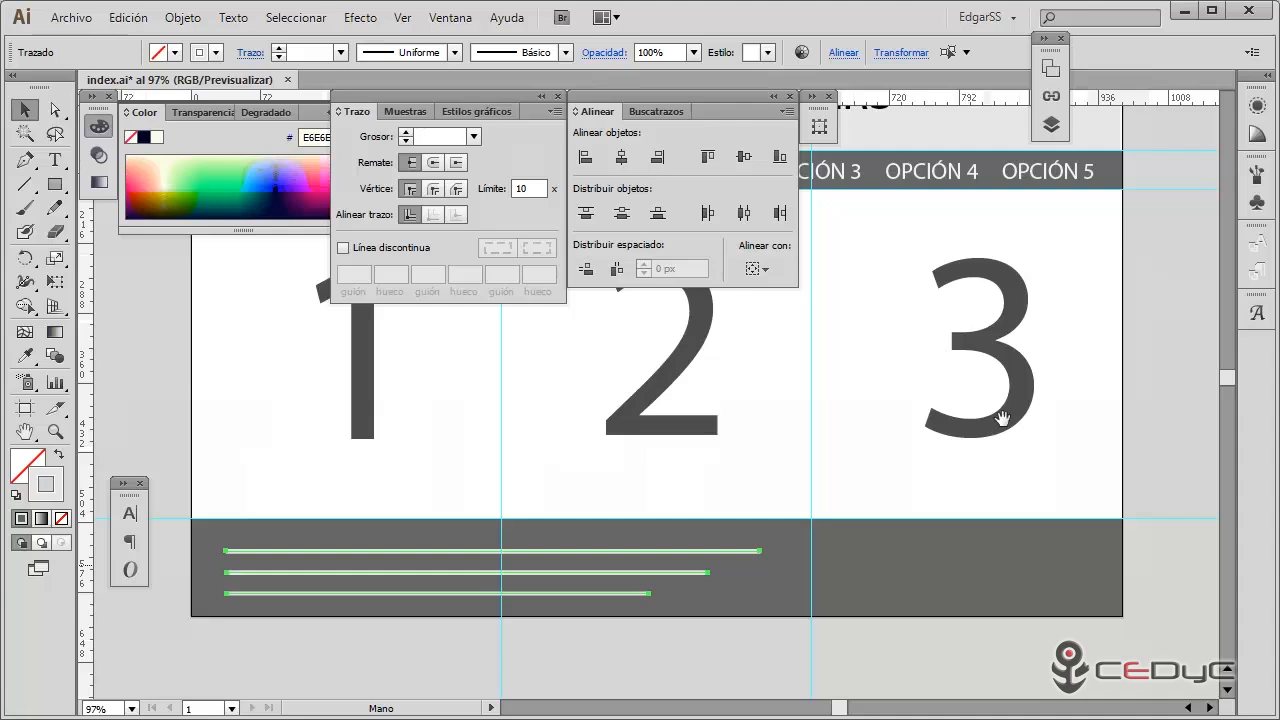
left_click_drag(1040, 565, 889, 566)
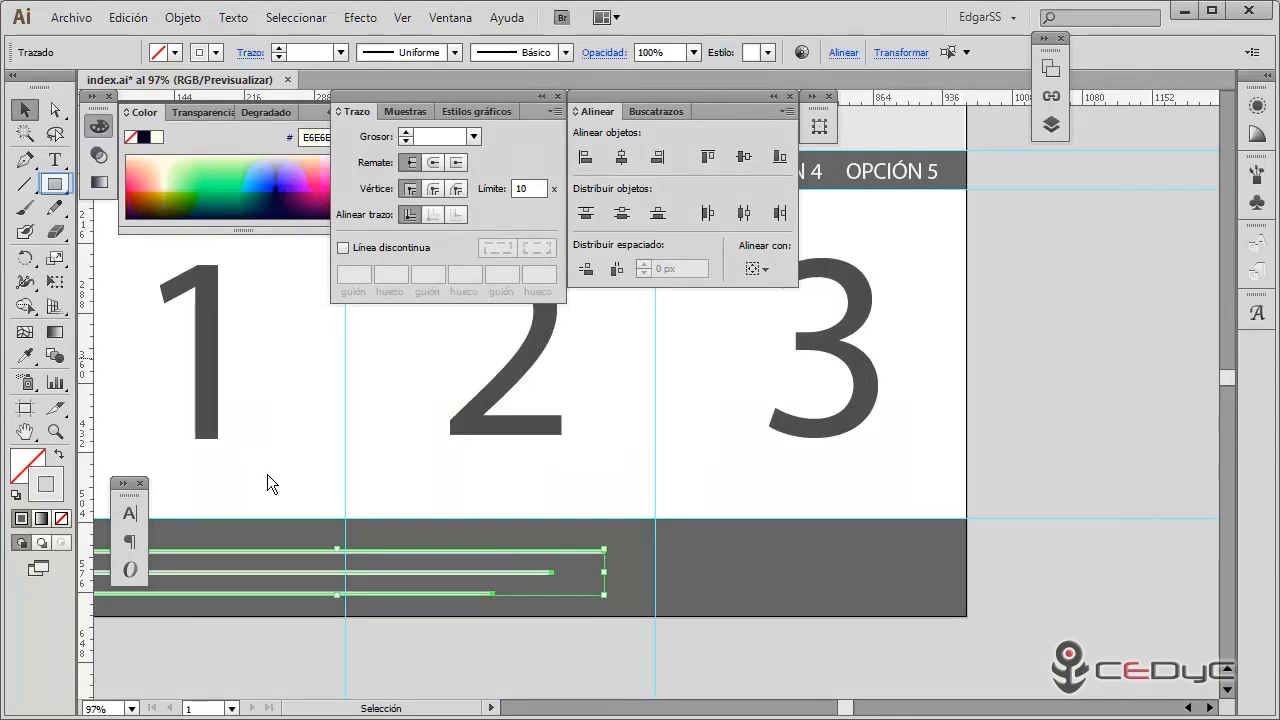
left_click(50, 188)
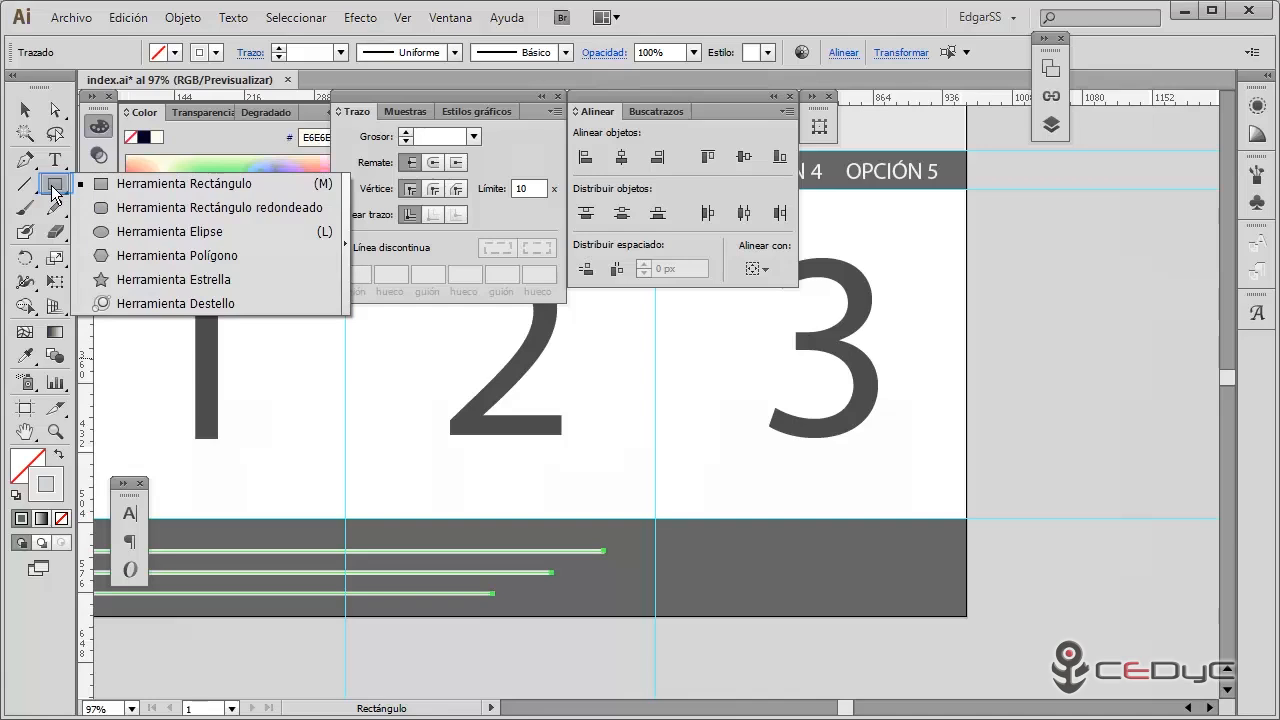
left_click(116, 208)
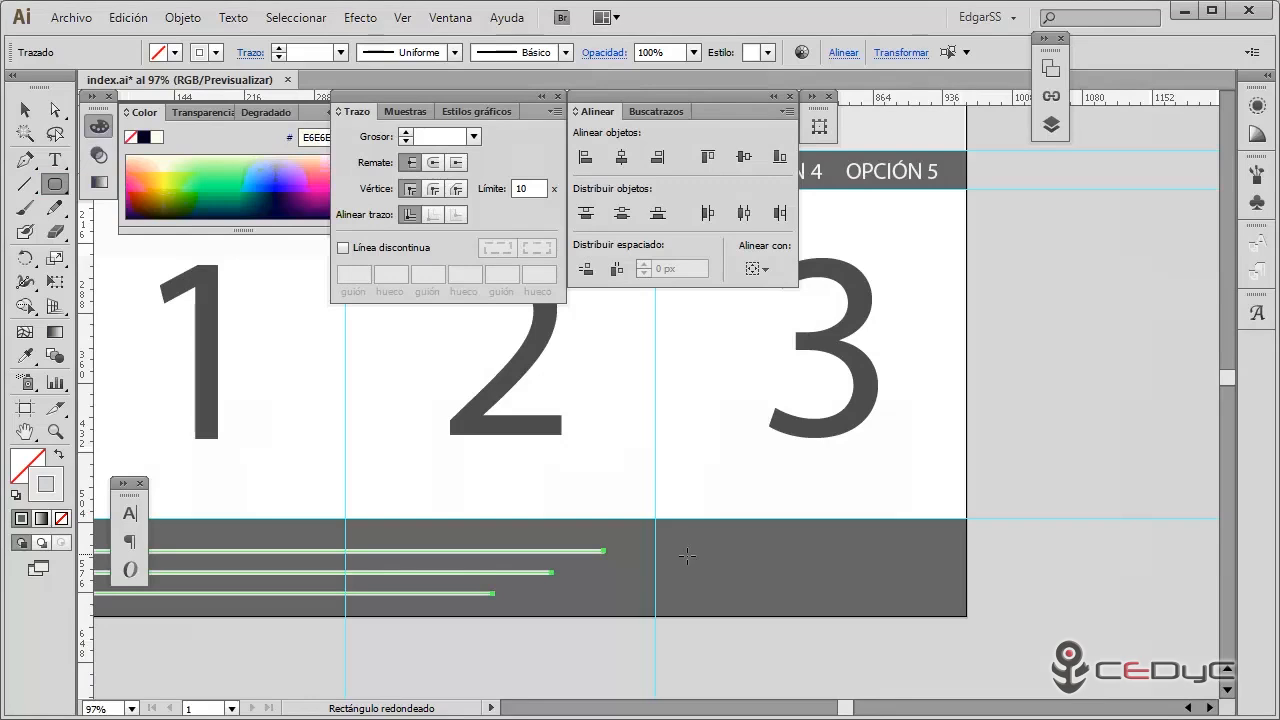
left_click_drag(685, 553, 724, 588)
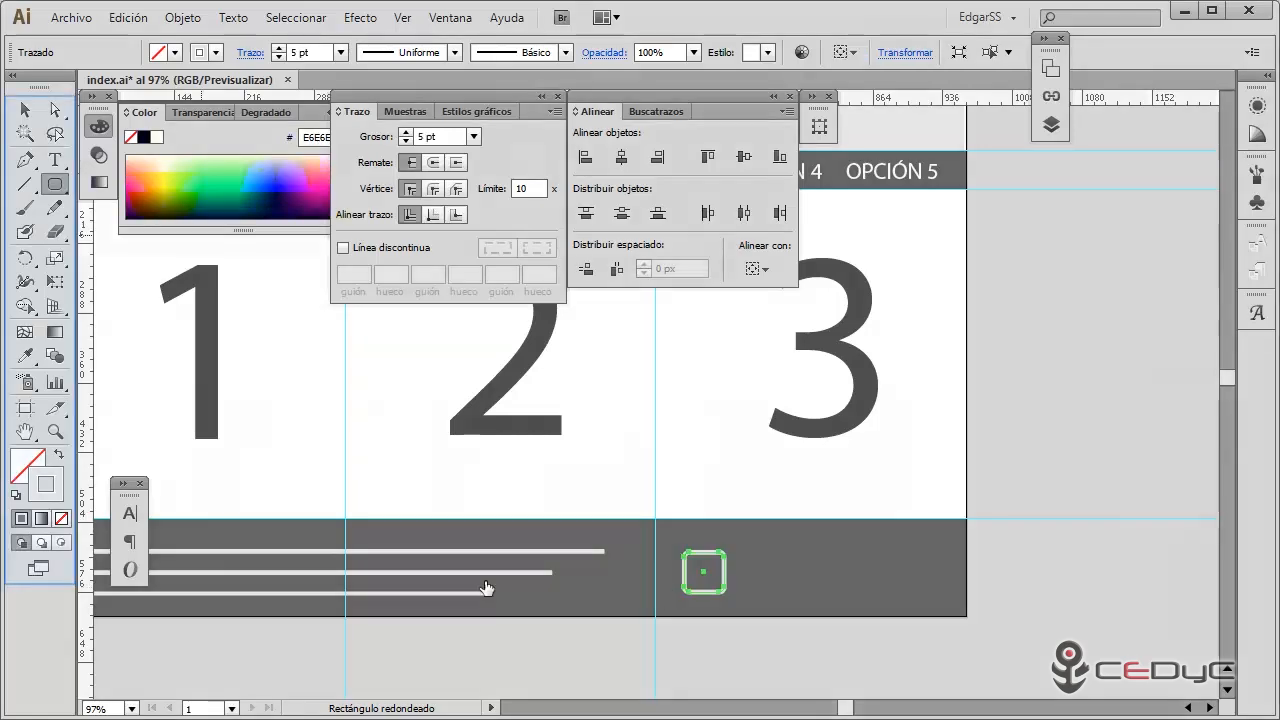
left_click(60, 457)
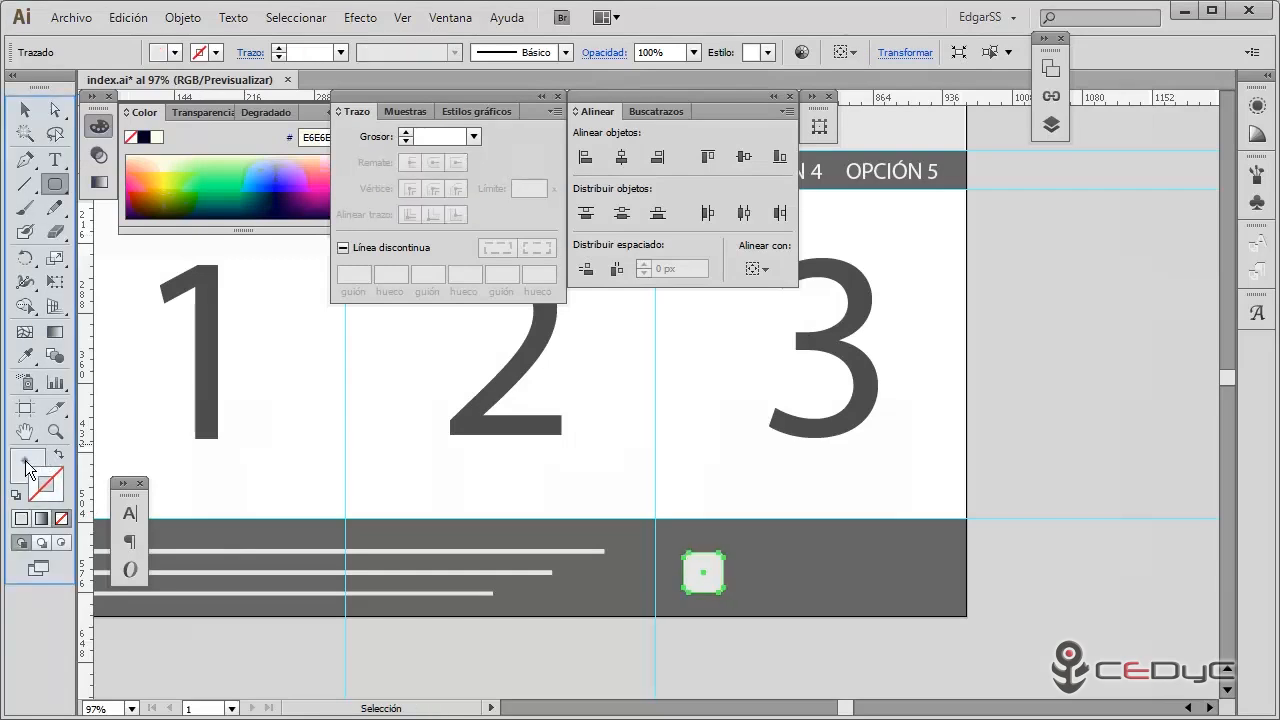
left_click(28, 470)
left_click(26, 112)
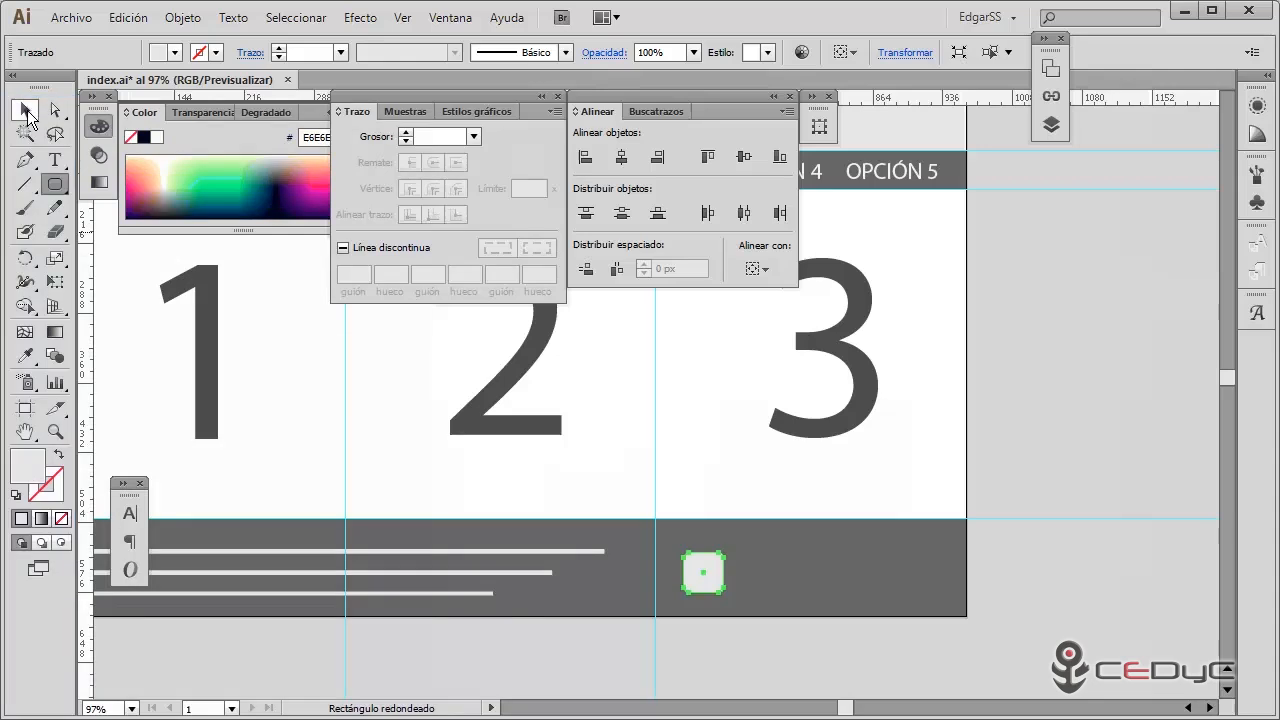
left_click_drag(717, 583, 724, 577)
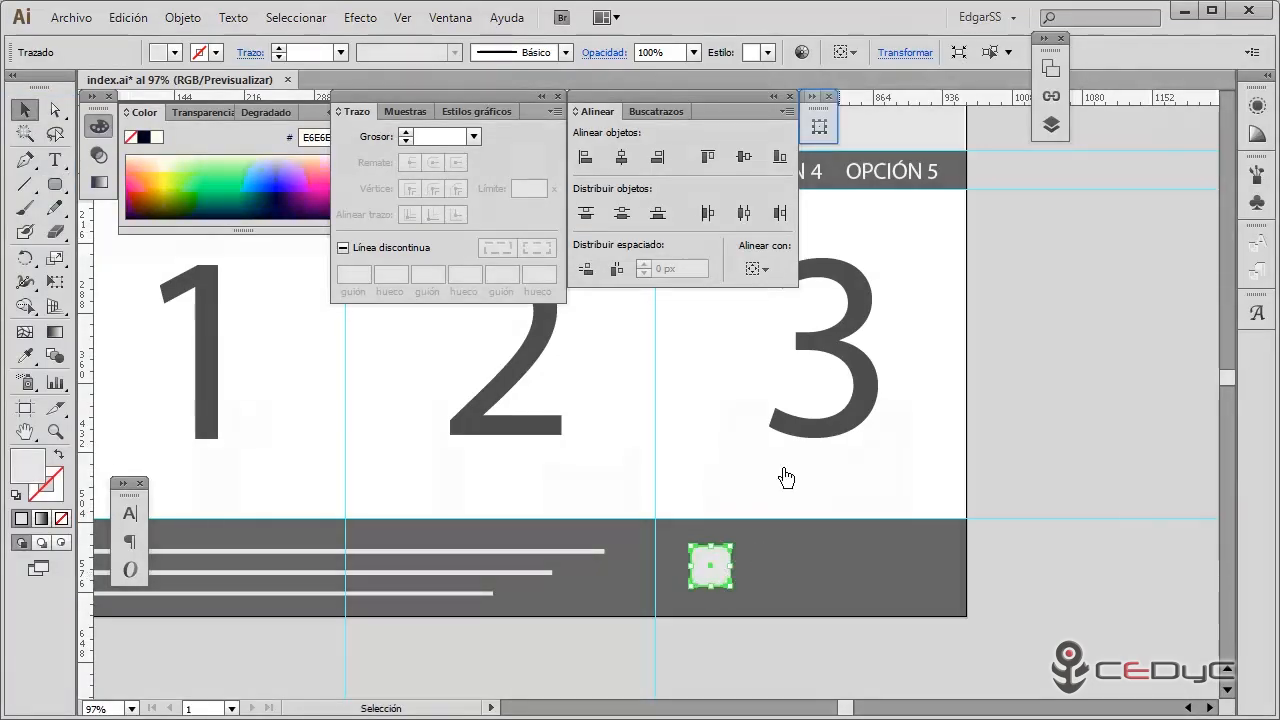
Step: Lock the rounded square's proportions and set its width and height to 40 px
left_click(812, 96)
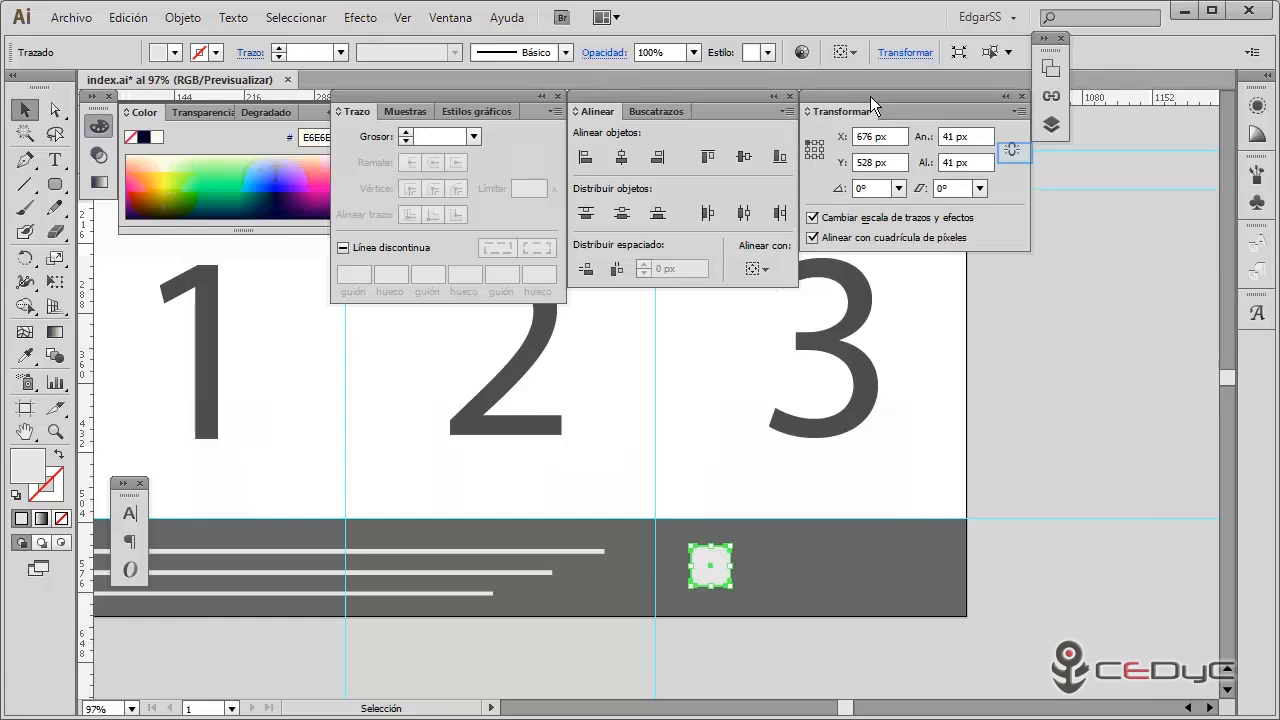
left_click(1013, 151)
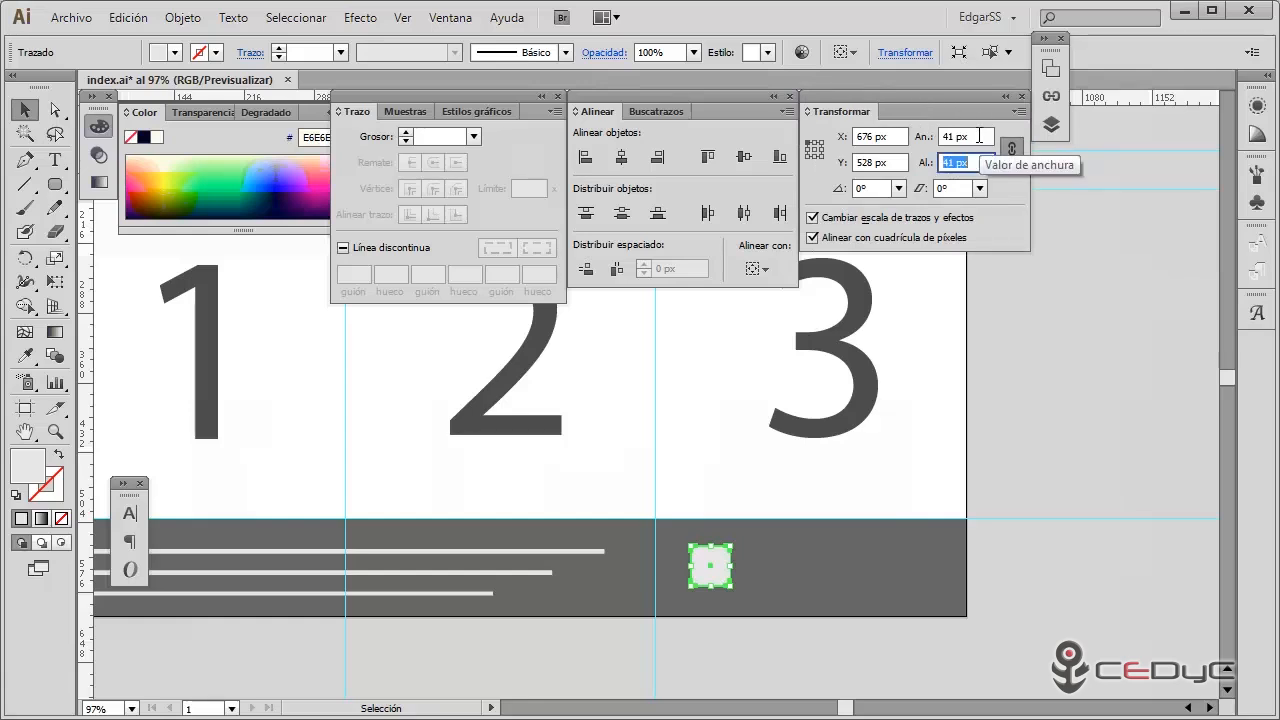
left_click(977, 135)
type("40")
key("Tab")
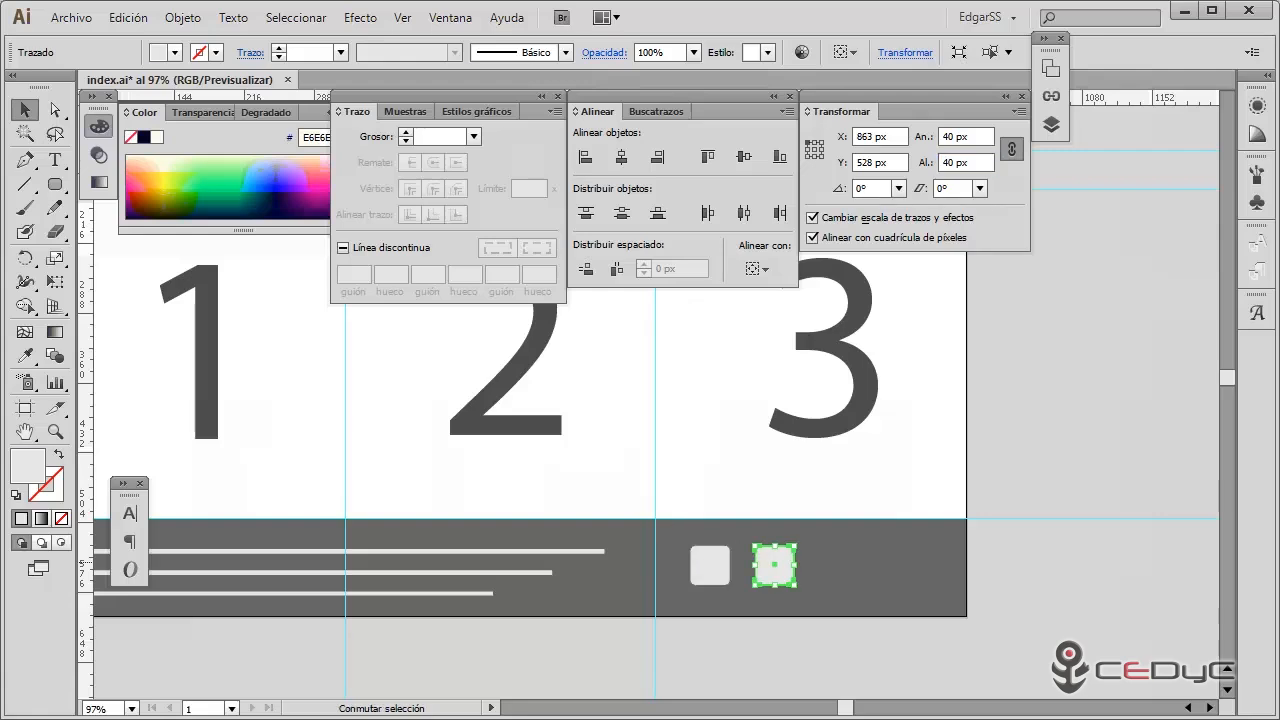
Step: Duplicate the rounded square into a row of four and distribute their horizontal spacing evenly
key("ctrl+d")
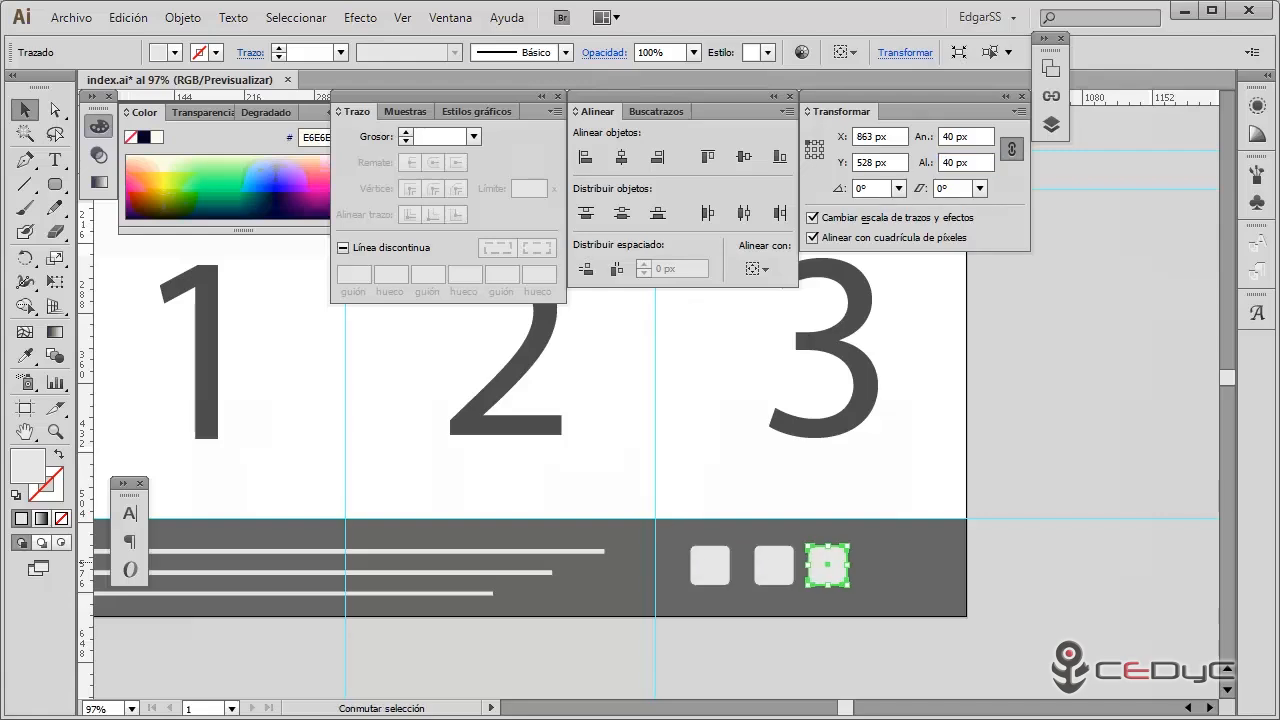
key("ctrl+d")
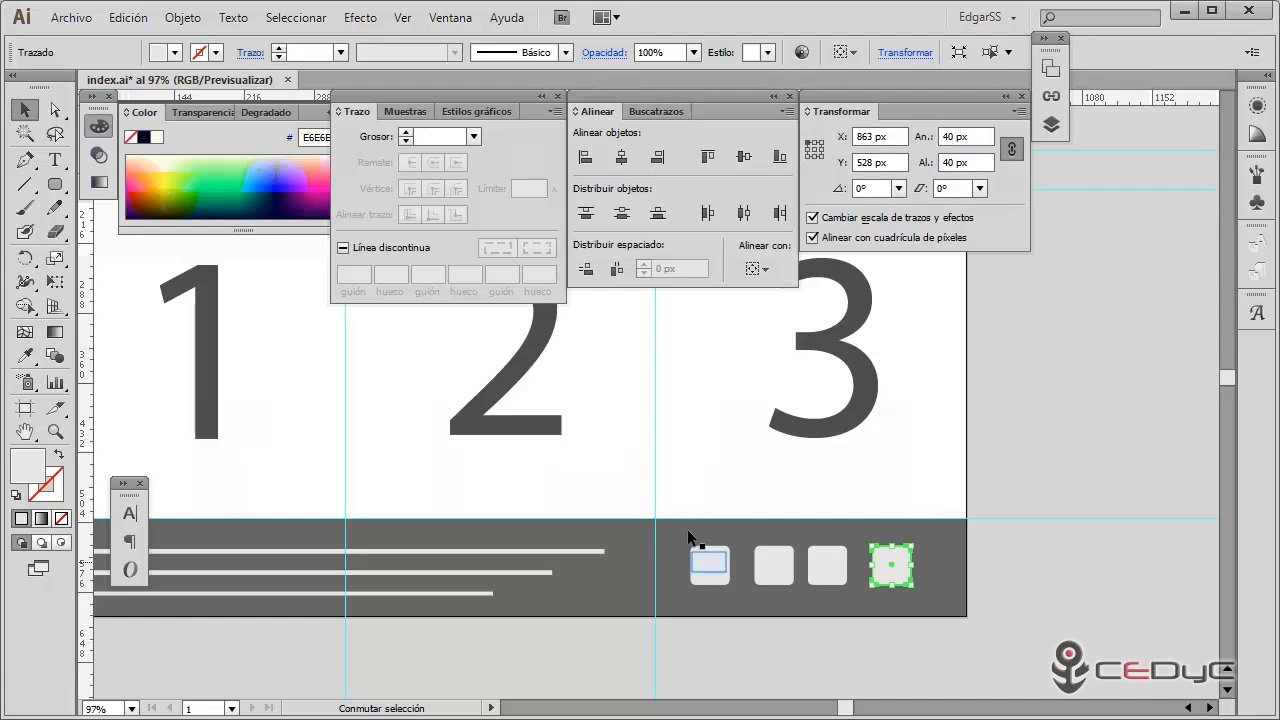
left_click(708, 565, "shift")
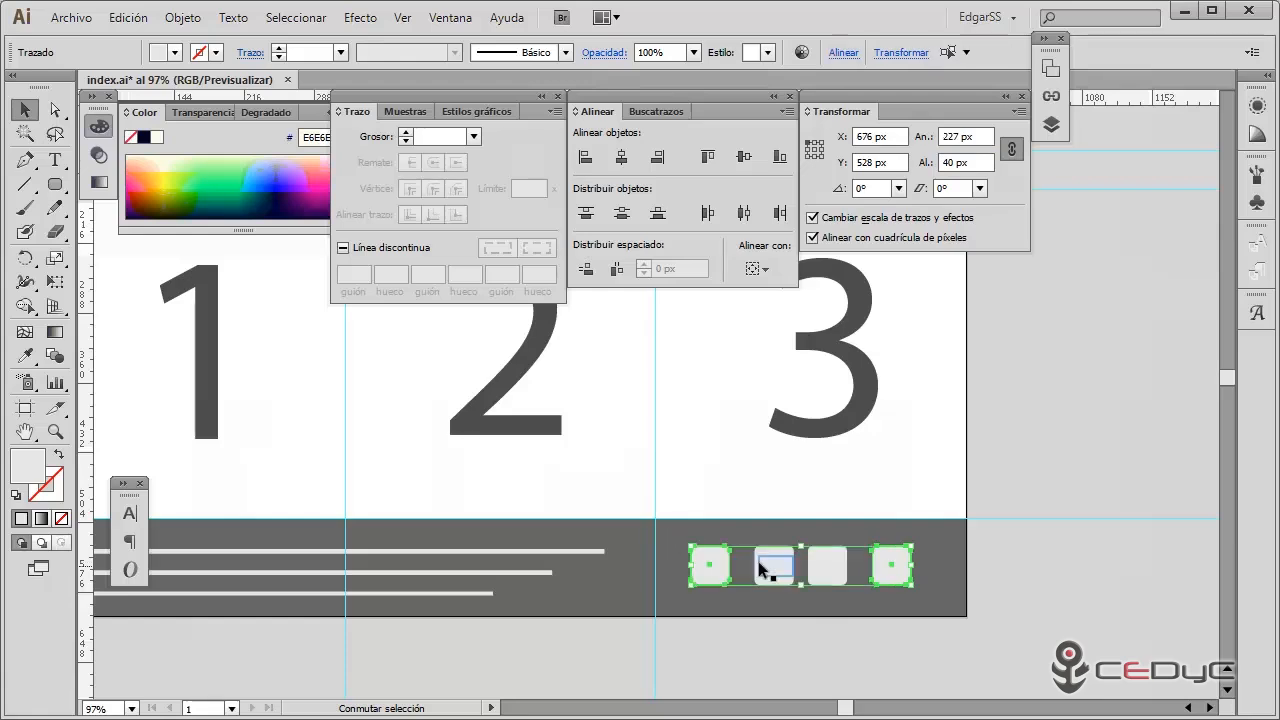
left_click(774, 566, "shift")
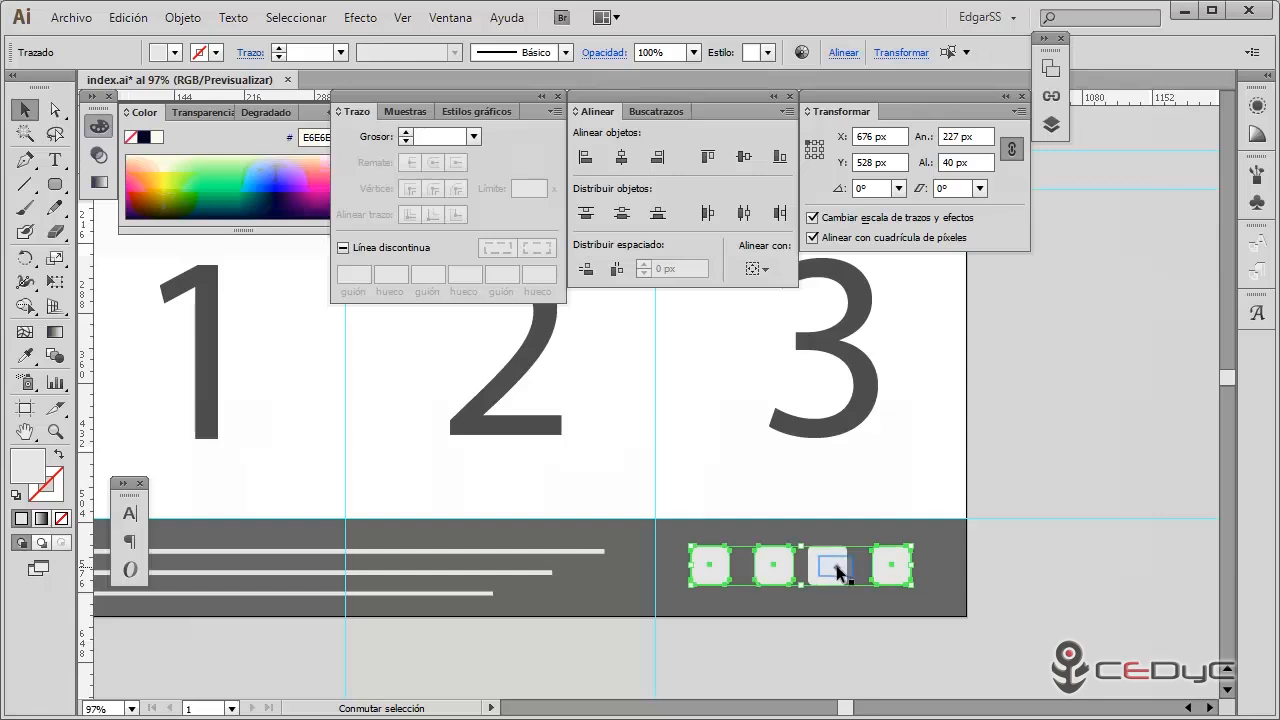
left_click(837, 567, "shift")
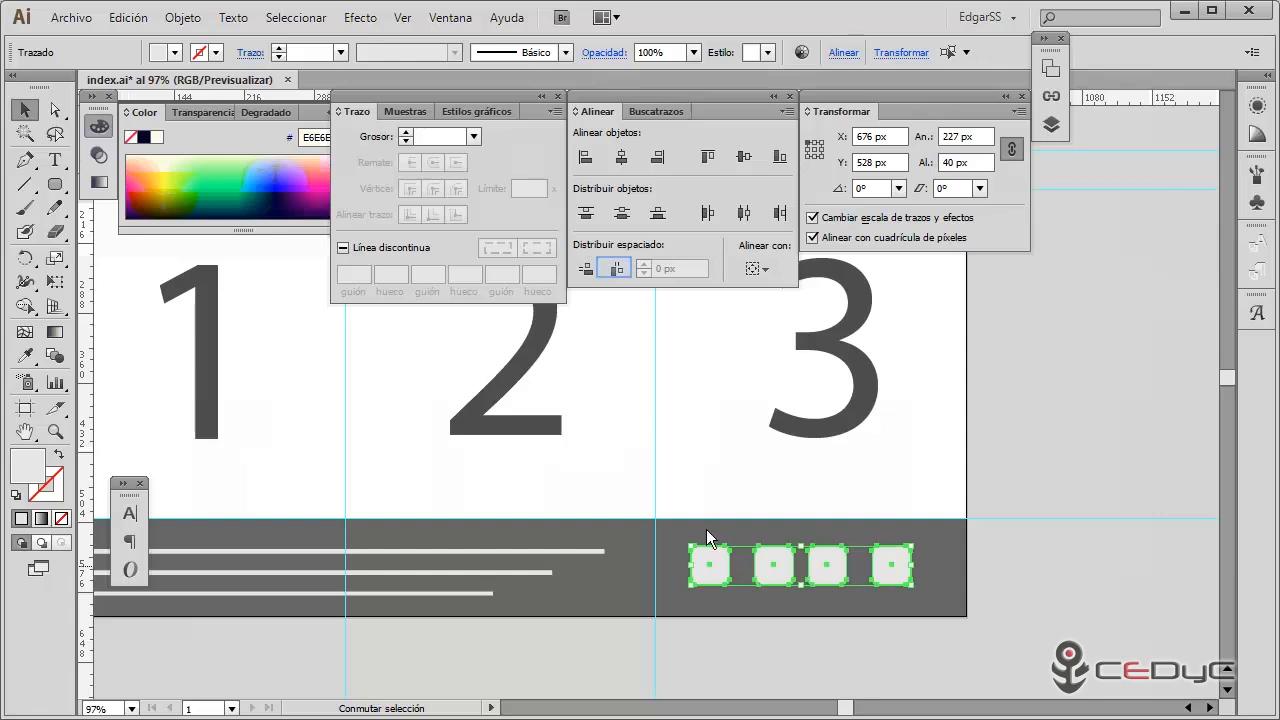
left_click(616, 270)
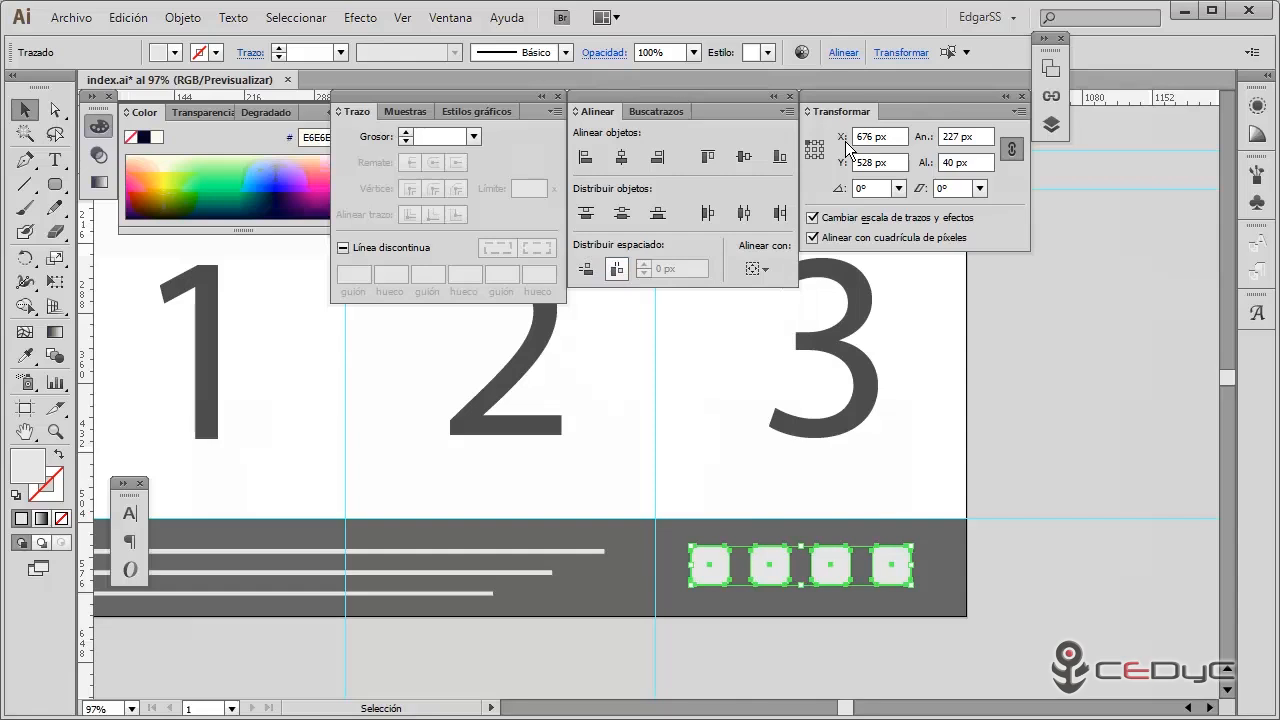
Step: Position the row of four rounded footer squares at X 680 px and Y 520 px
key("shift+Right")
key("Right")
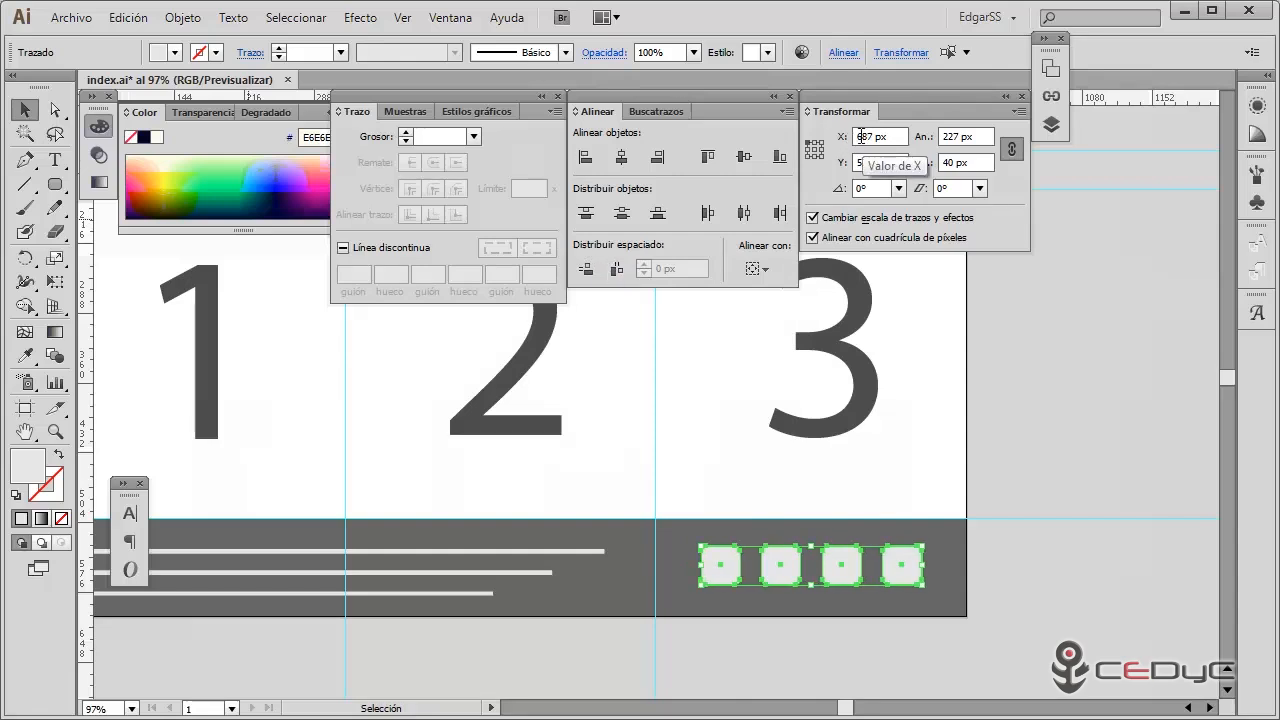
left_click_drag(861, 136, 917, 136)
type("80")
key("Return")
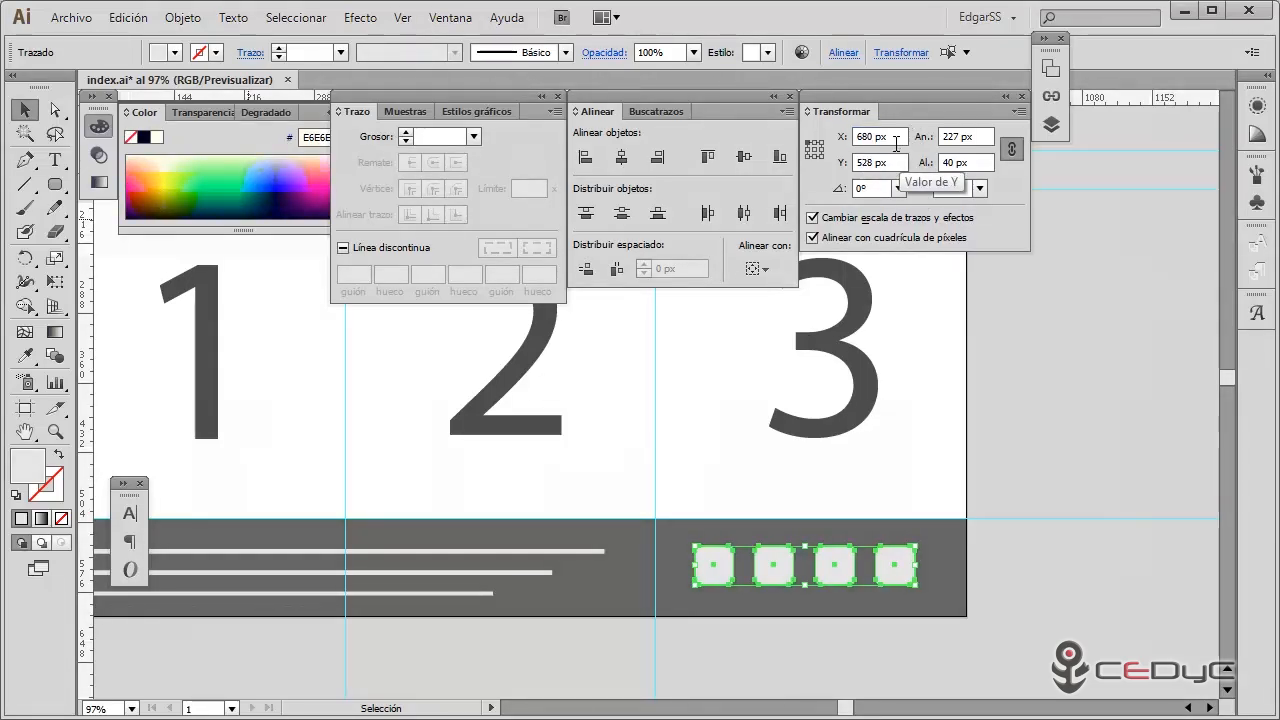
left_click(842, 162)
type("520")
key("Return")
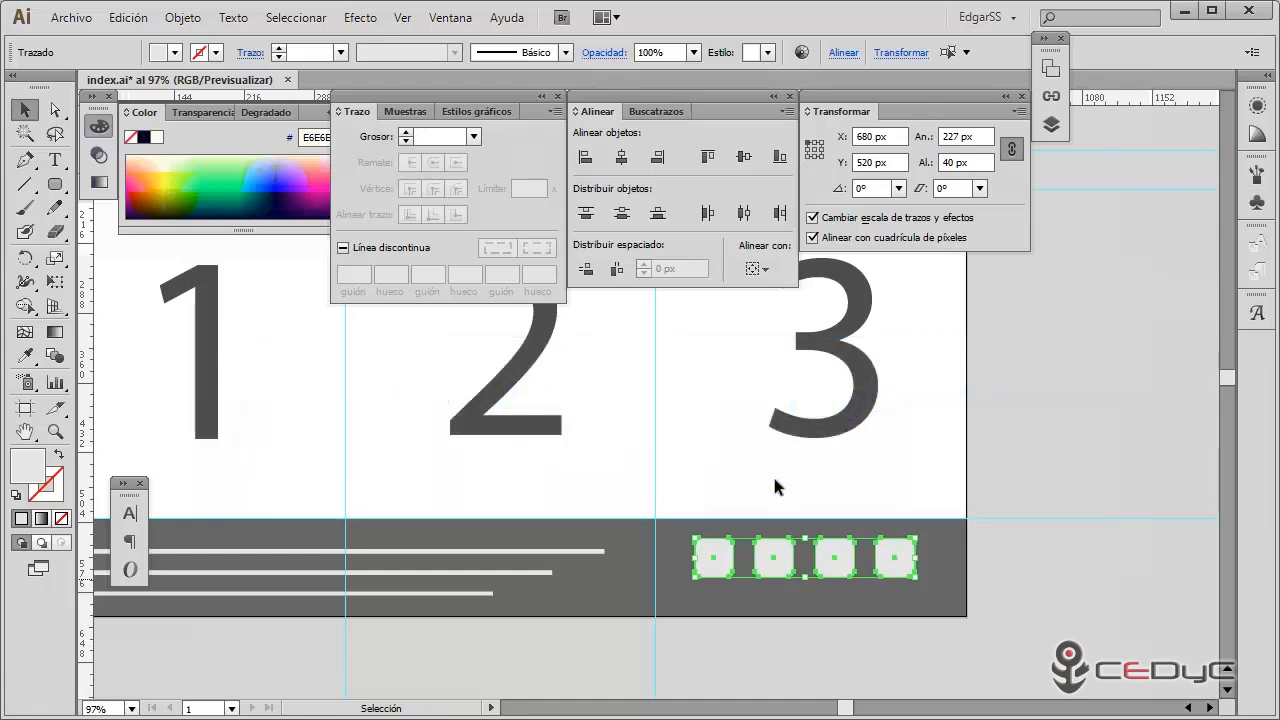
Step: Fit the artboard to the window, hide all panels and centre the page to review the complete layout
key("ctrl+0")
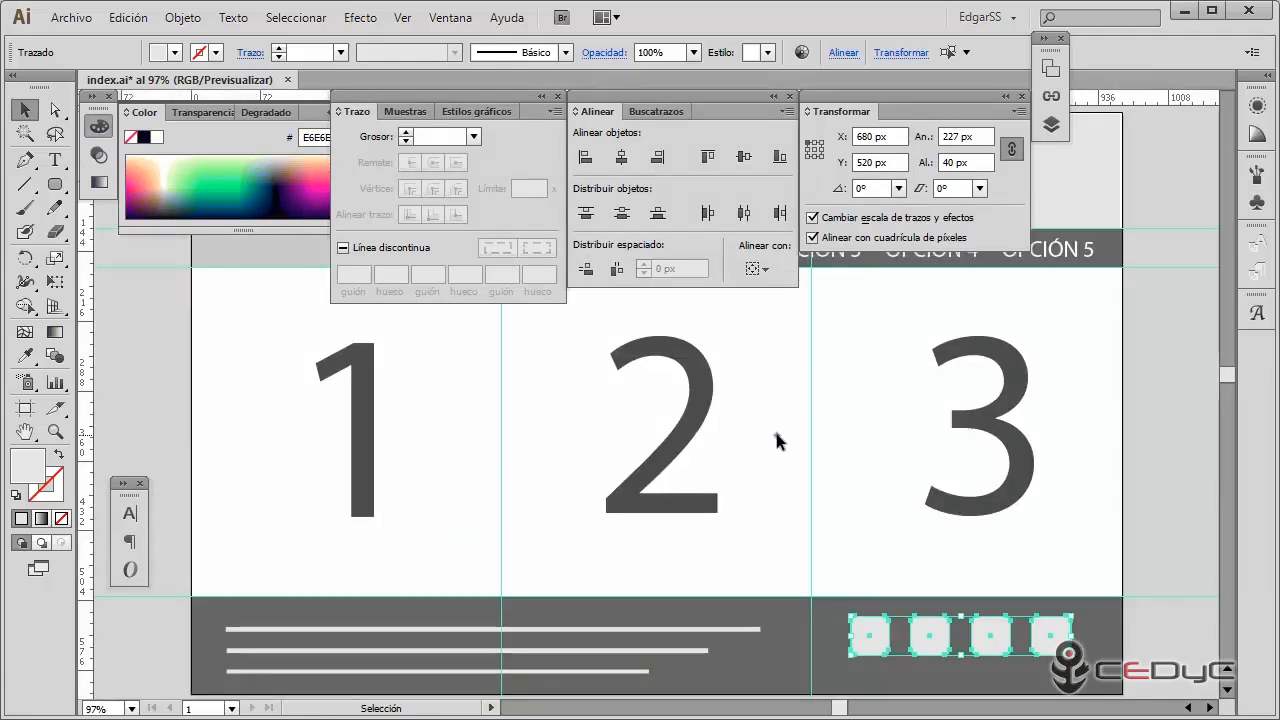
key("Tab")
key("h")
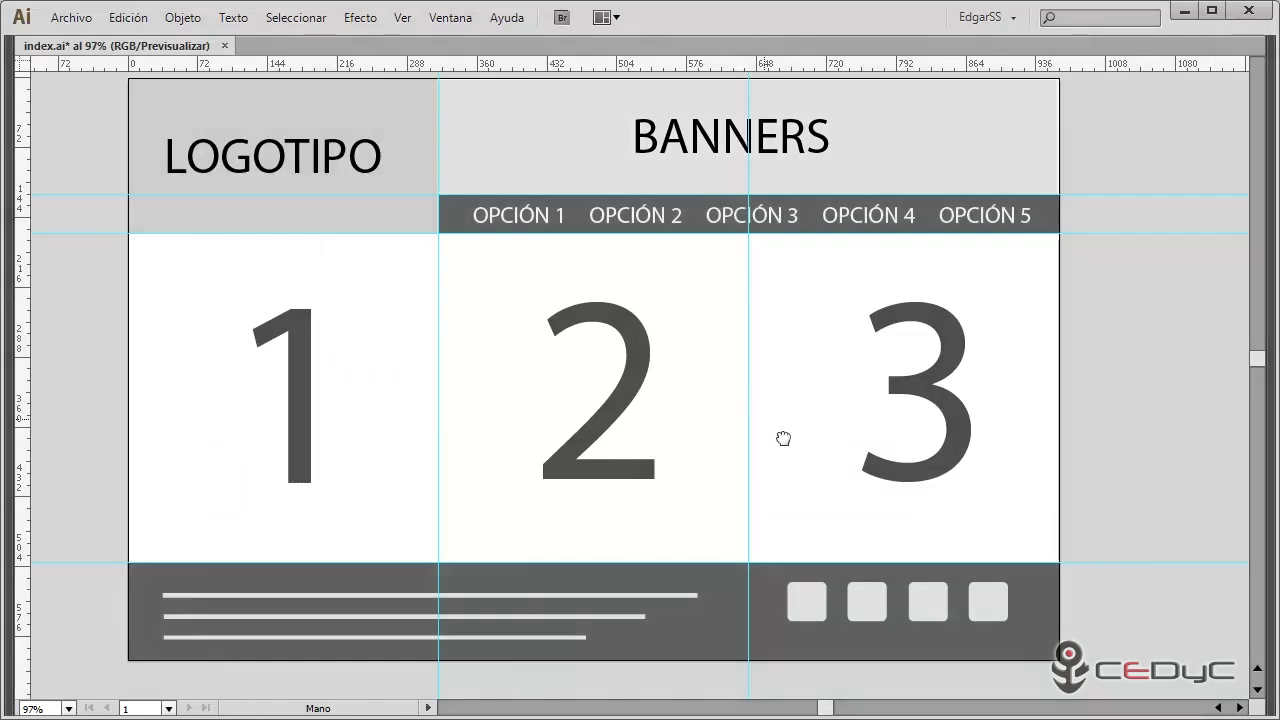
left_click_drag(753, 422, 829, 434)
key("v")
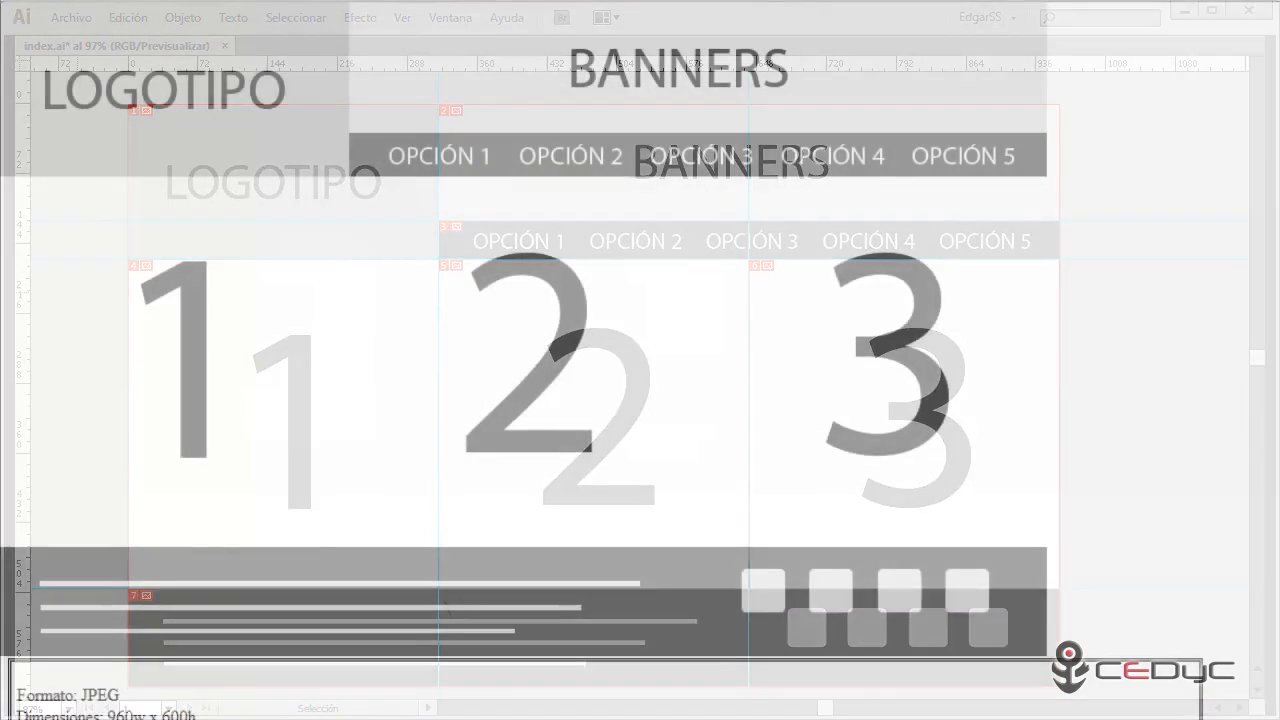
Step: Examine the export settings and the generated HTML code beneath the web preview of the page
scroll(640, 400, "down", 5)
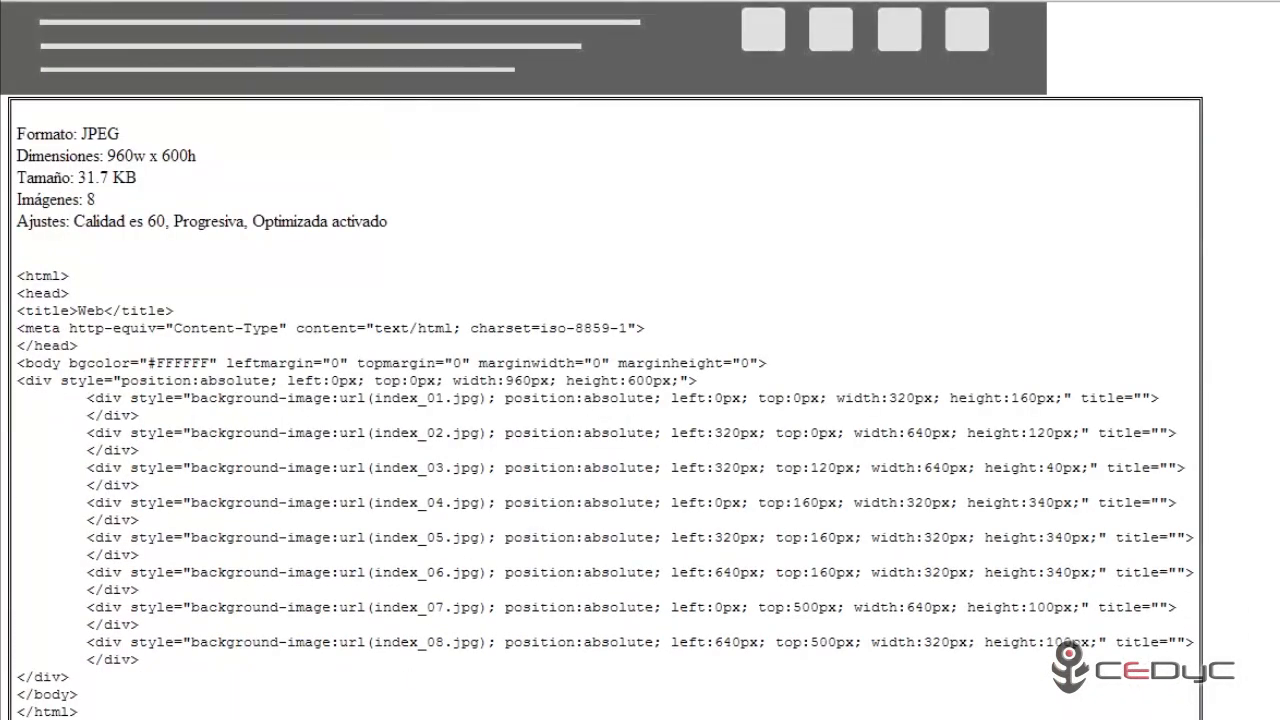
left_click_drag(17, 276, 163, 706)
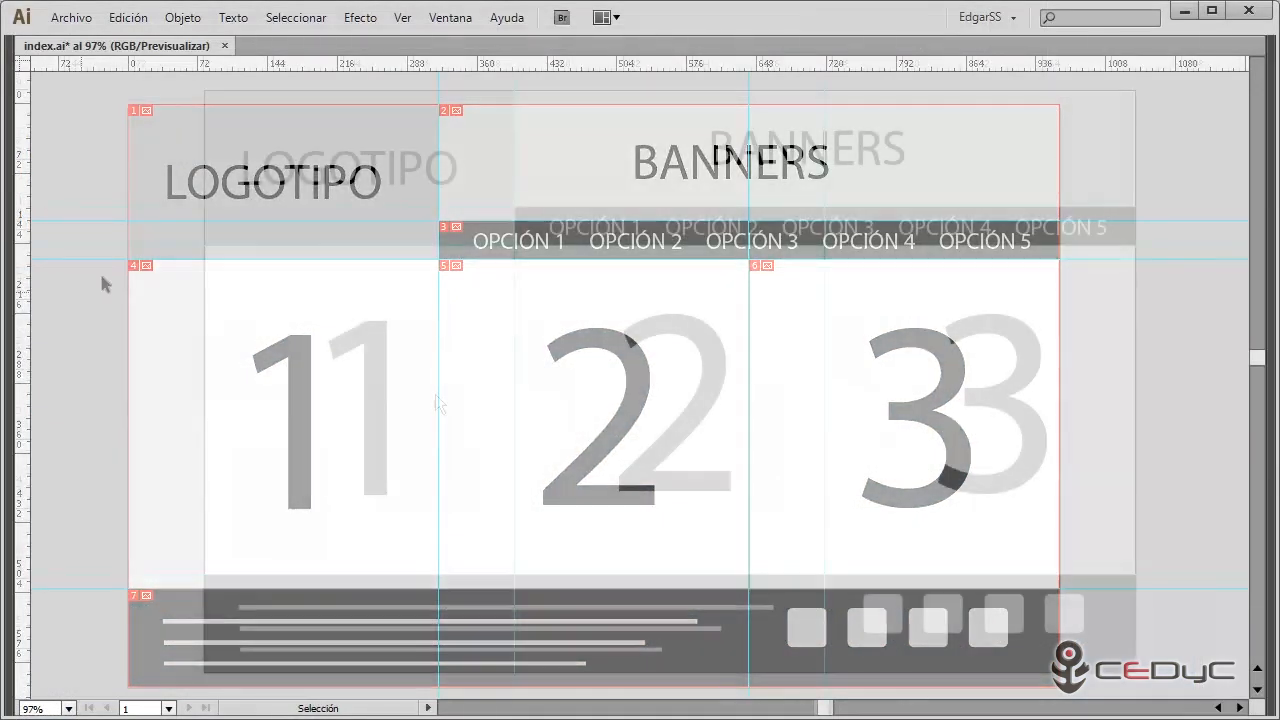
Step: Save the changes to the existing file index.ai
key("alt")
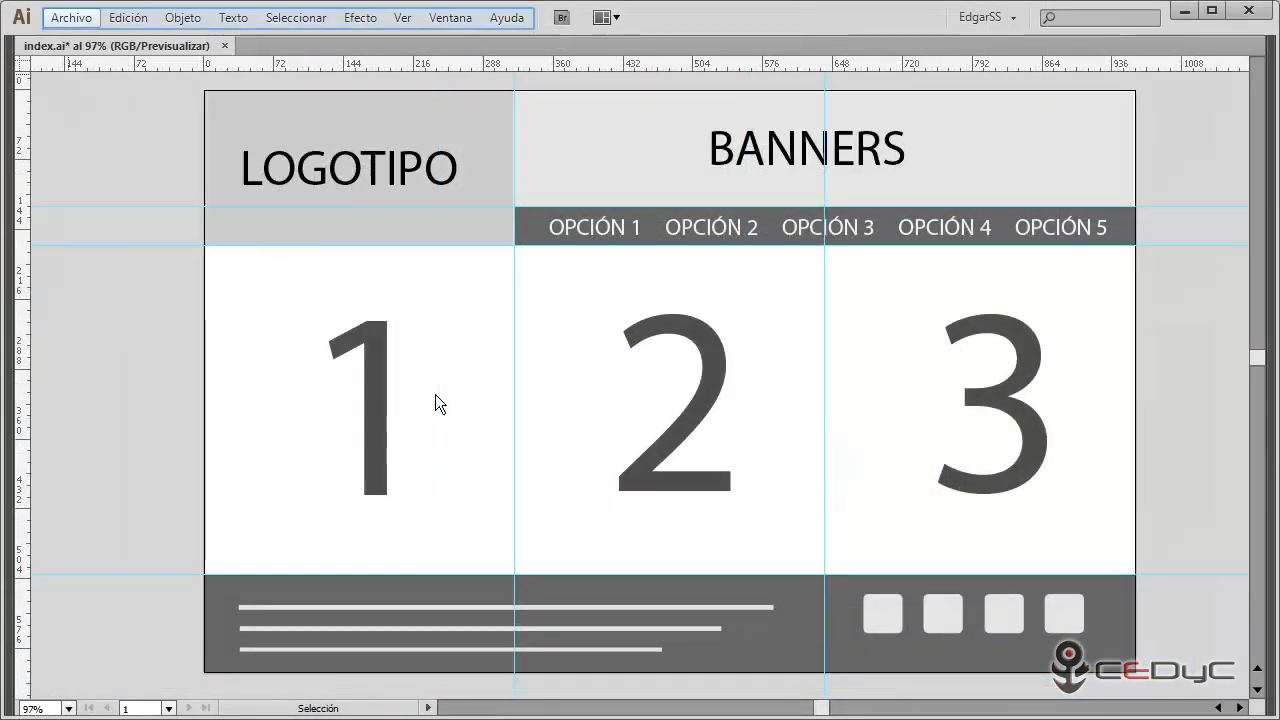
left_click(79, 21)
left_click(99, 180)
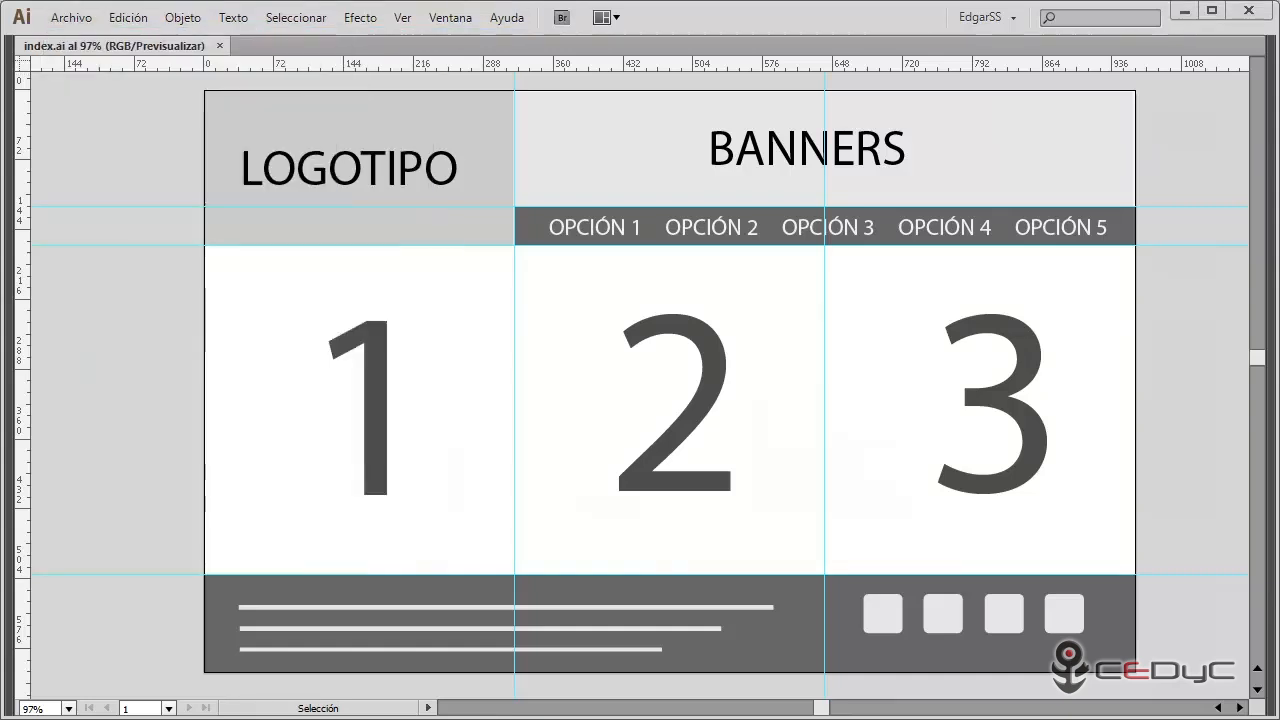